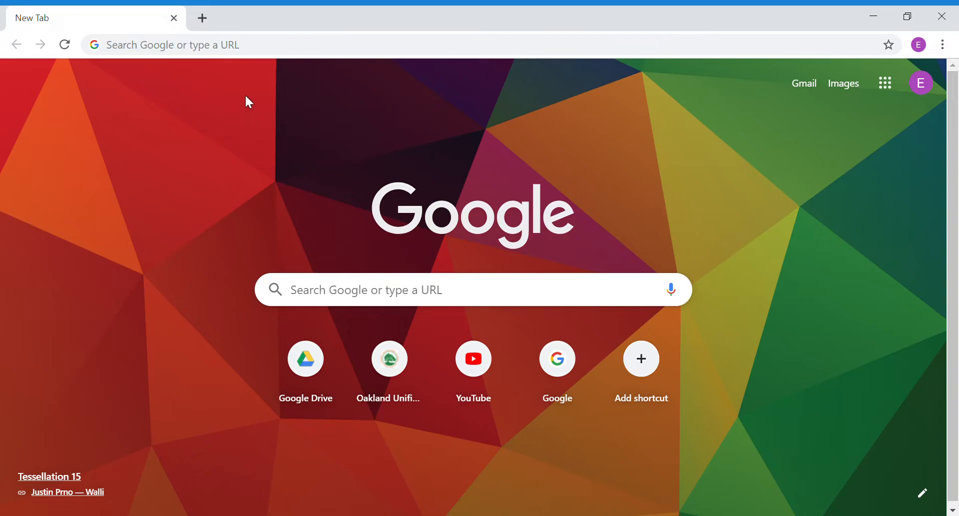
Step: Go to desmos.com/geometry/eipwjeauno to open the saved Working Graph
{"action": "left_click", "coordinate": [246, 51]}
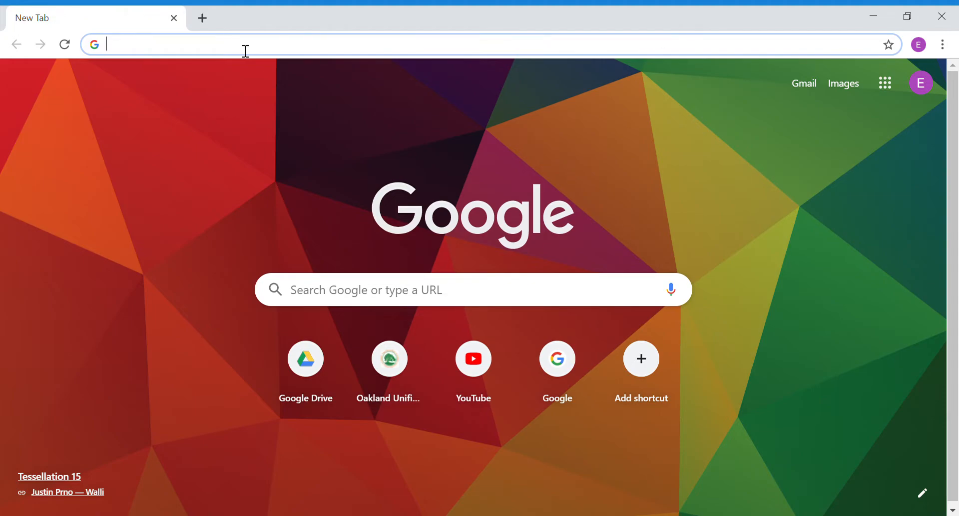
{"action": "type", "text": "des"}
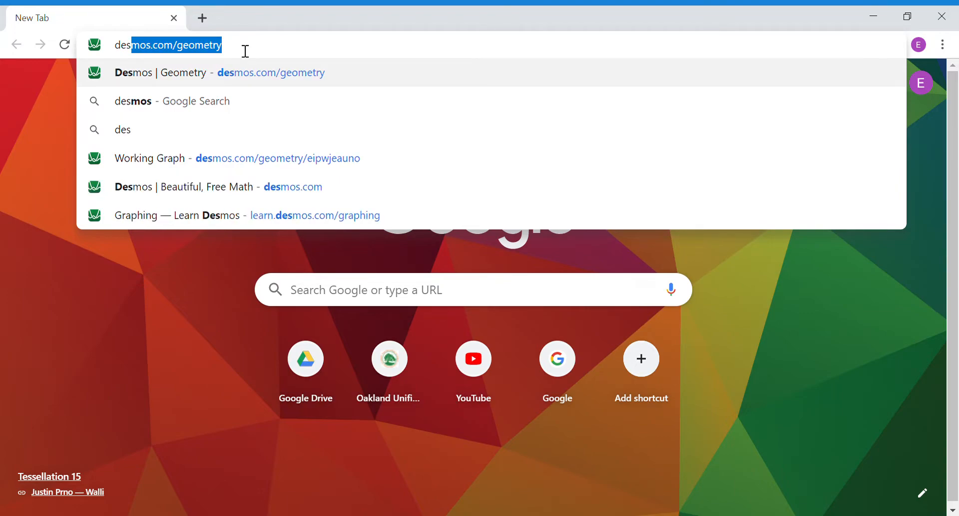
{"action": "type", "text": "mos"}
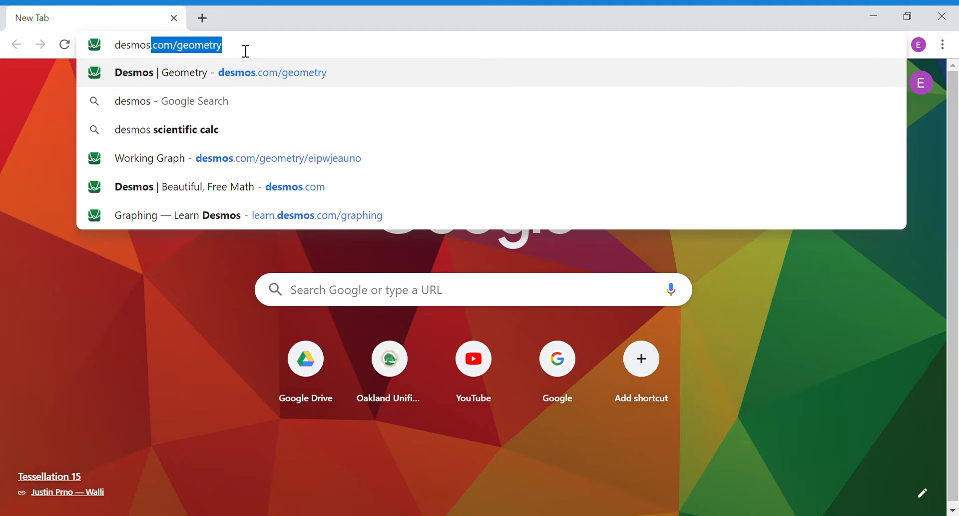
{"action": "type", "text": ".com/geo"}
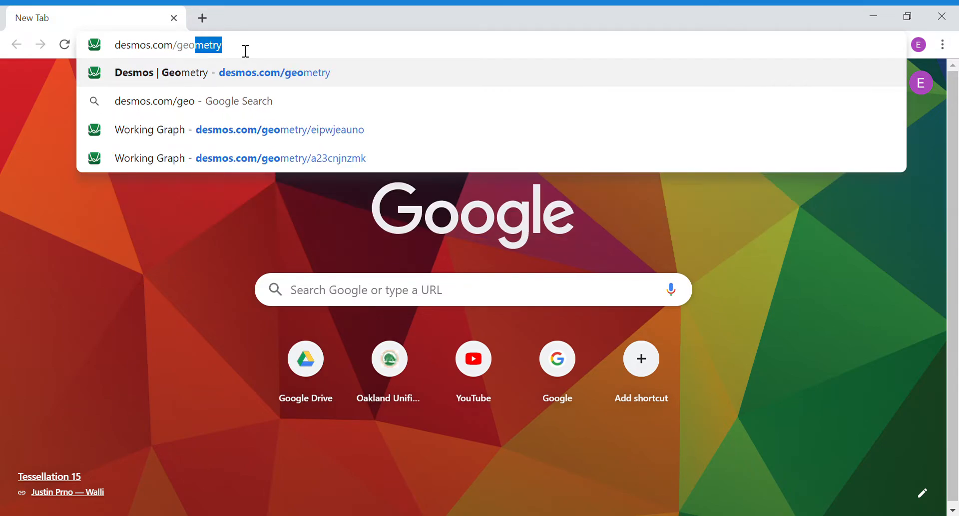
{"action": "type", "text": "metry"}
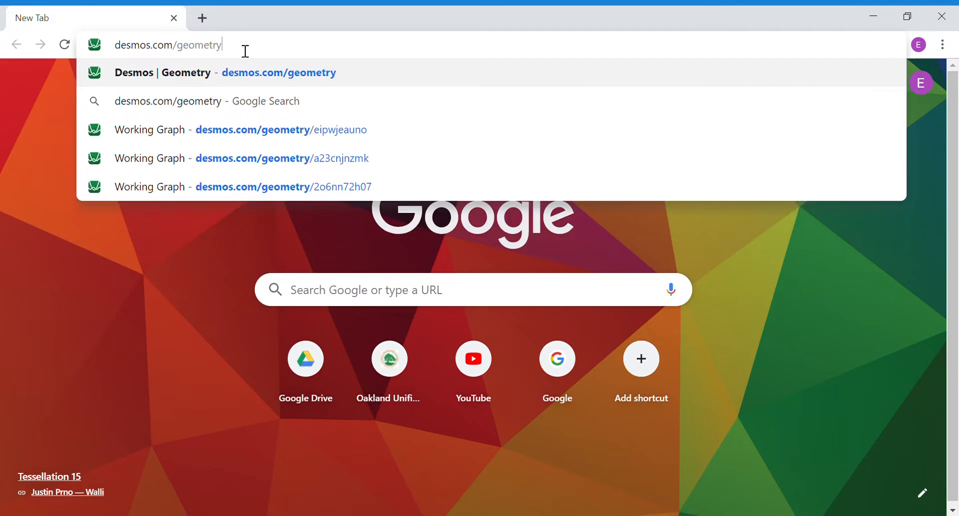
{"action": "type", "text": "/"}
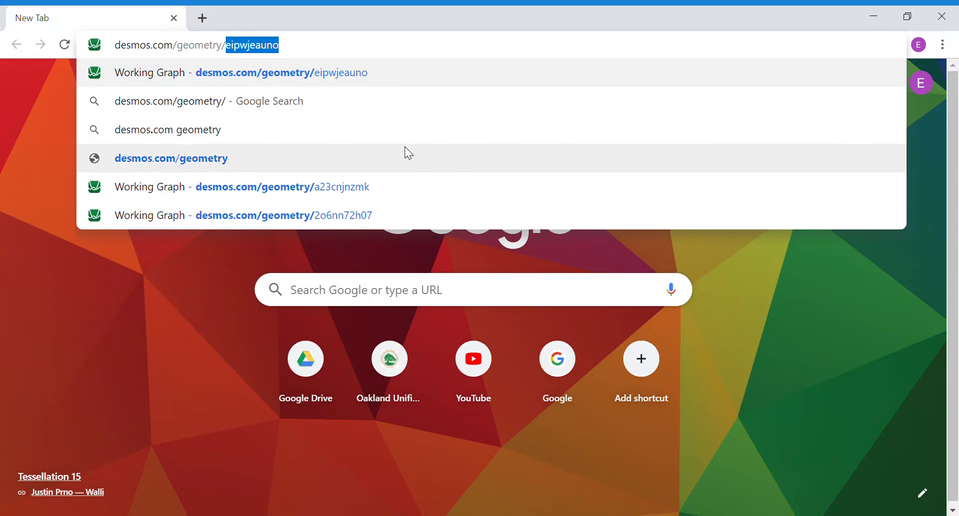
{"action": "type", "text": "eipw"}
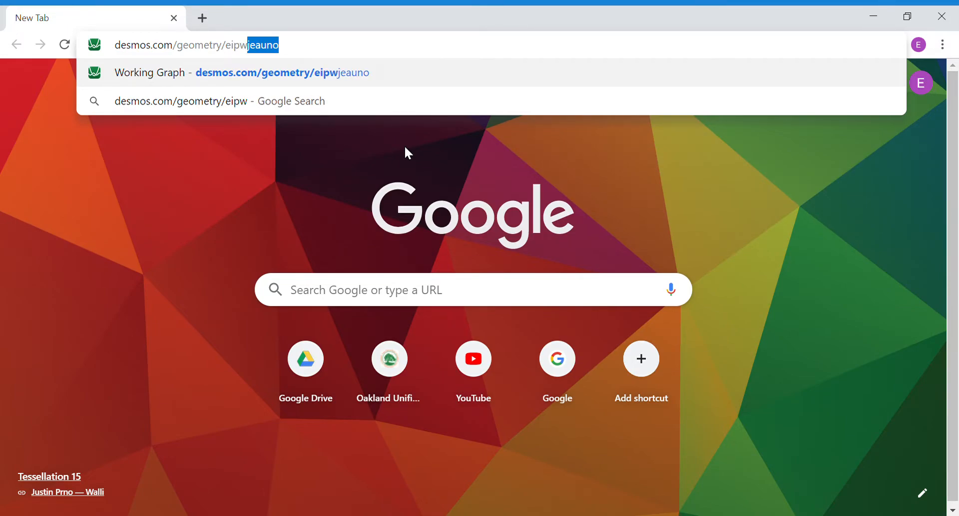
{"action": "type", "text": "jeauno"}
{"action": "key", "text": "Return"}
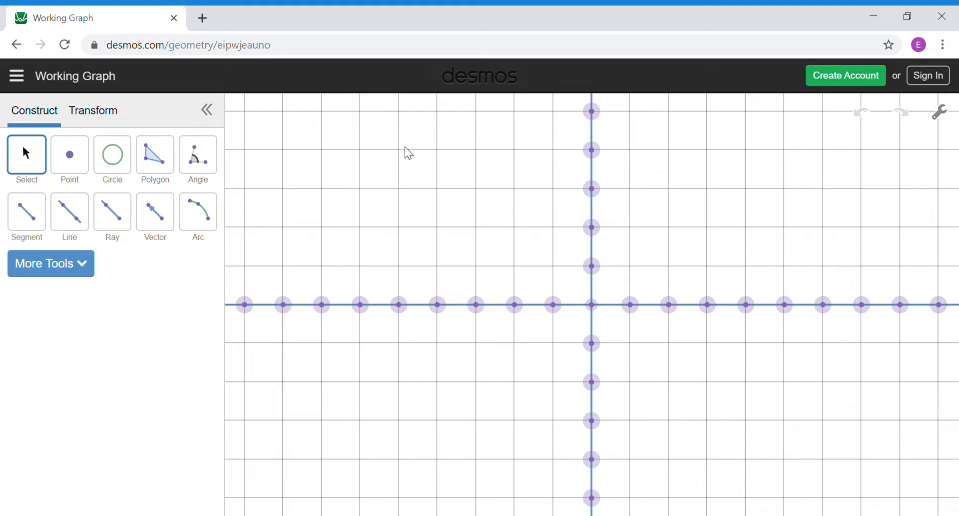
{"action": "left_click_drag", "start_coordinate": [298, 246], "coordinate": [409, 195]}
{"action": "left_click", "coordinate": [102, 121]}
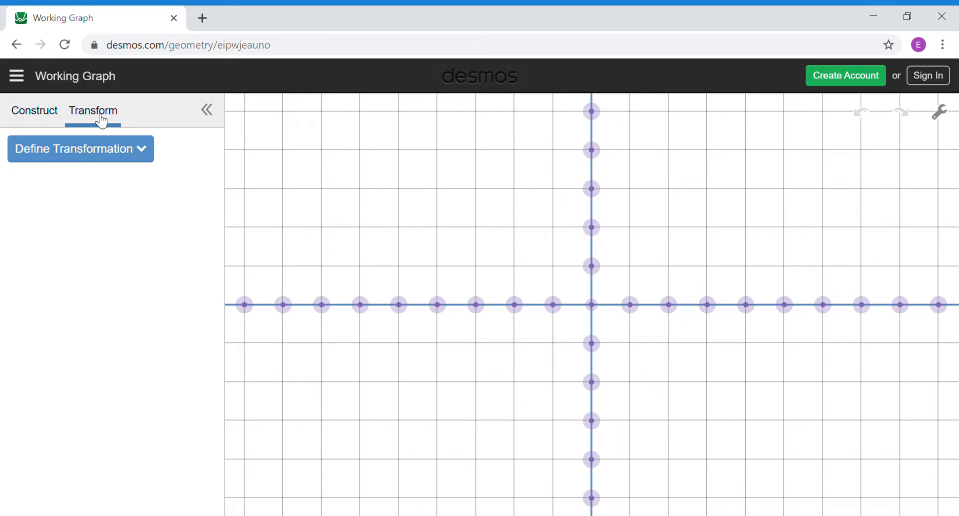
{"action": "left_click", "coordinate": [42, 122]}
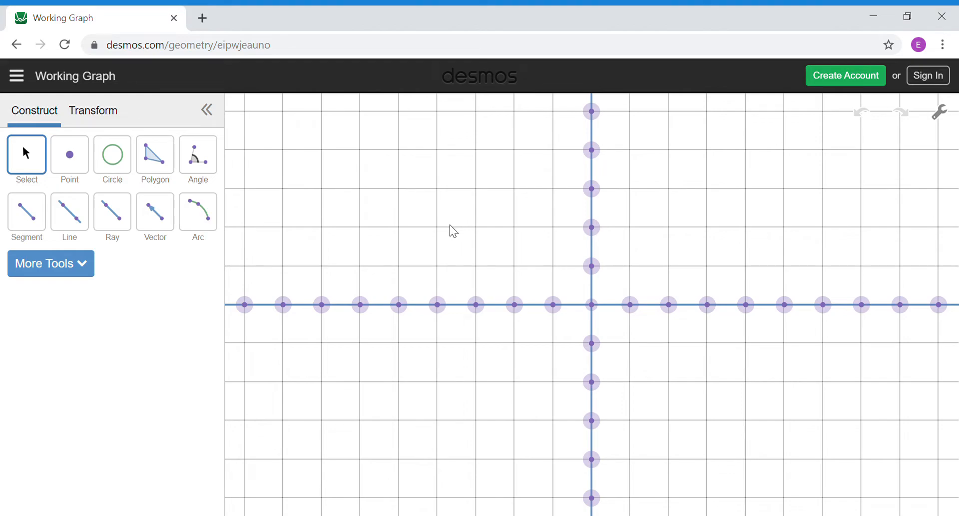
{"action": "left_click", "coordinate": [82, 164]}
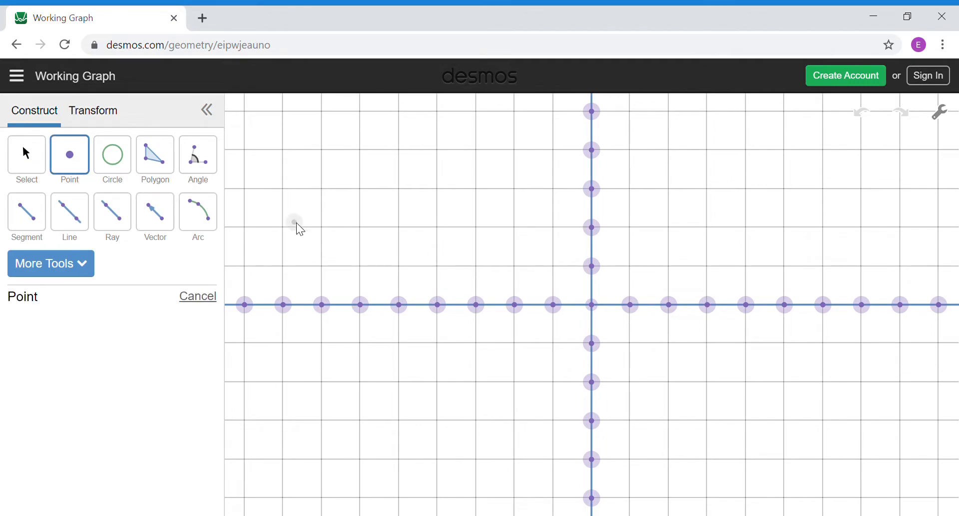
{"action": "left_click", "coordinate": [360, 189]}
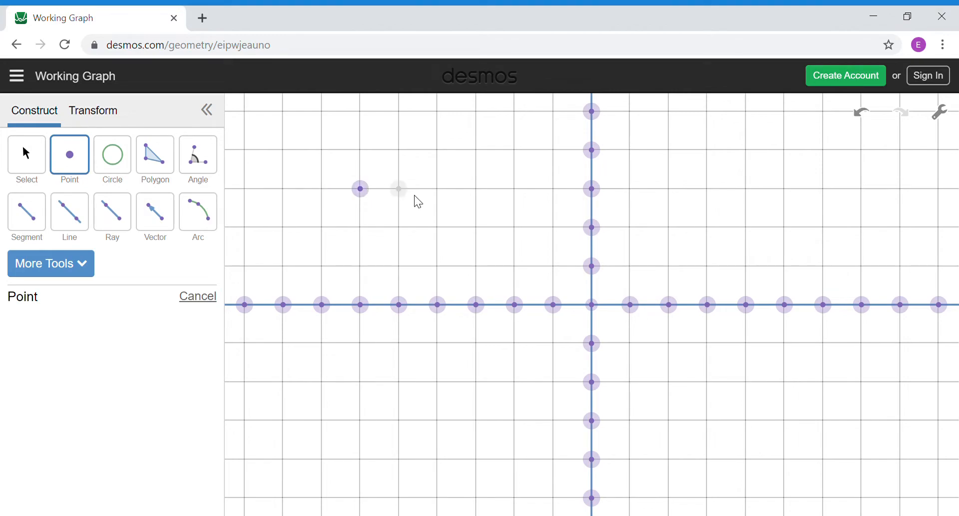
{"action": "left_click", "coordinate": [556, 153]}
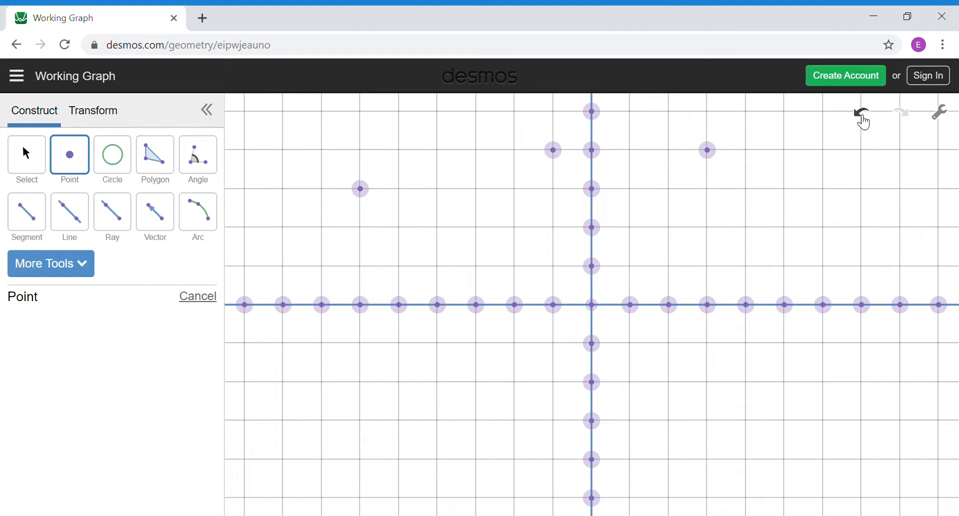
{"action": "left_click", "coordinate": [863, 113]}
{"action": "left_click", "coordinate": [864, 120]}
{"action": "left_click", "coordinate": [862, 121]}
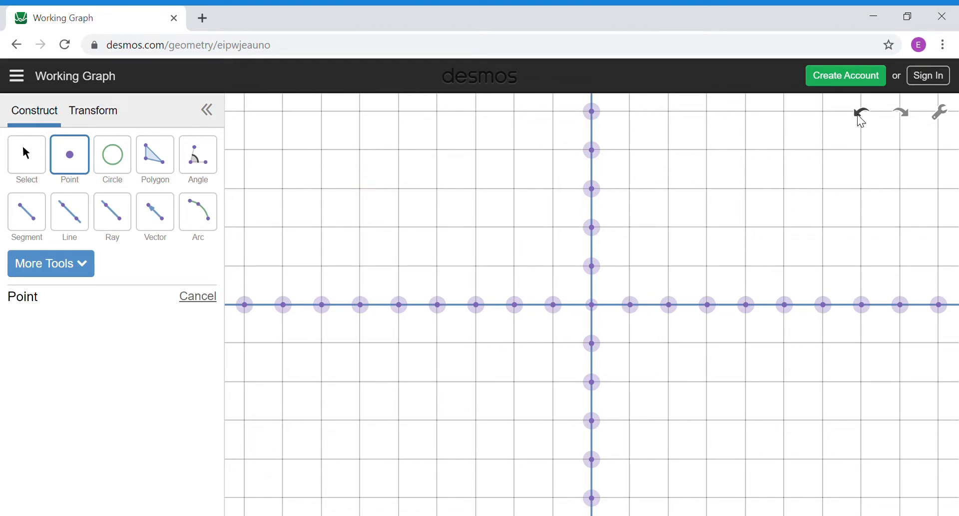
{"action": "left_click", "coordinate": [862, 120]}
{"action": "left_click", "coordinate": [118, 172]}
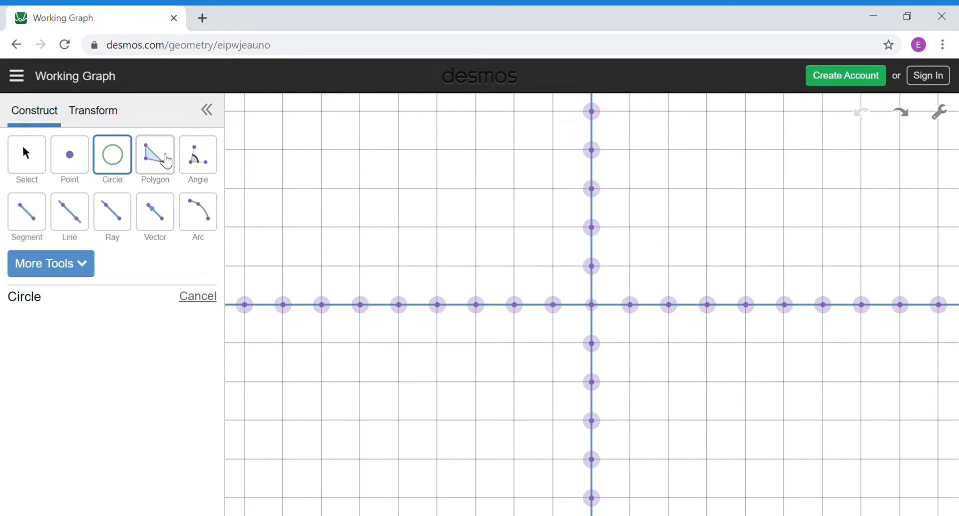
Step: Draw a triangle with the Polygon tool from three upper-left grid points, closing it at the last vertex
{"action": "left_click", "coordinate": [166, 160]}
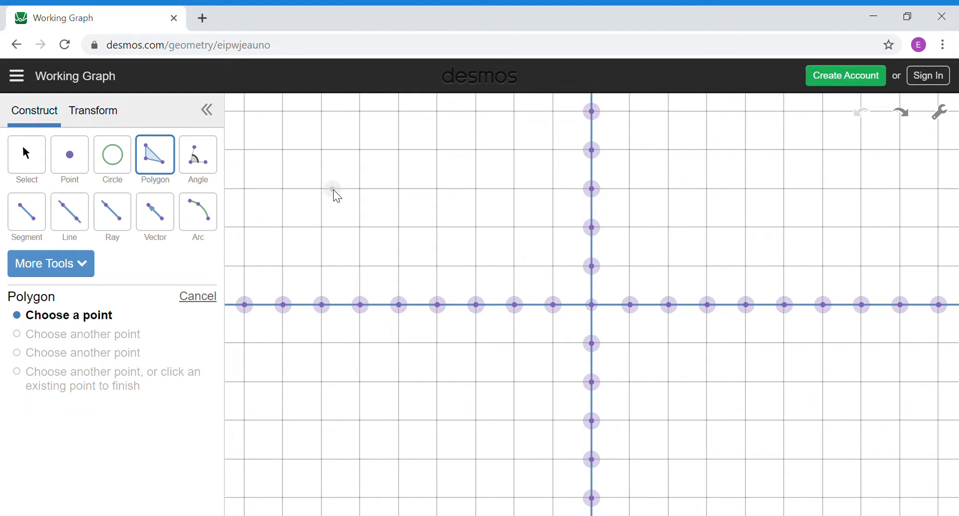
{"action": "left_click", "coordinate": [323, 111]}
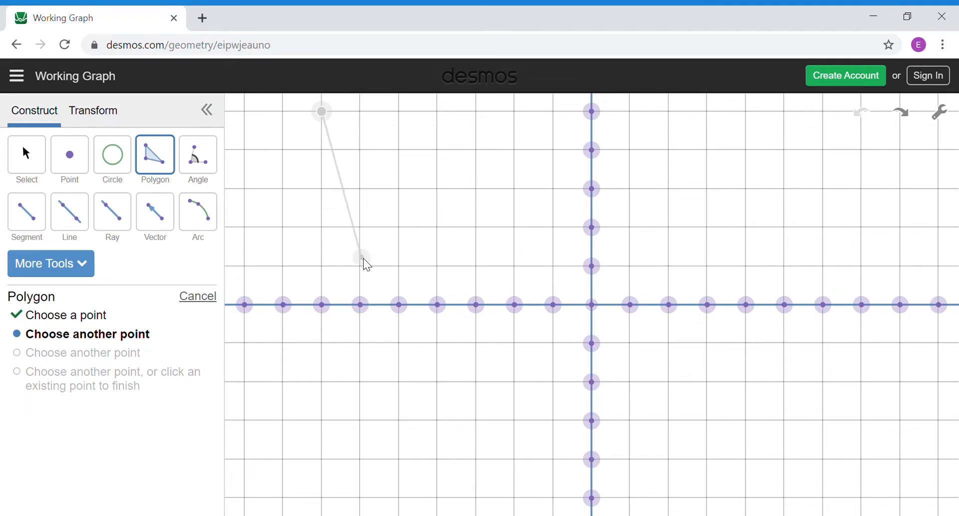
{"action": "left_click", "coordinate": [400, 228]}
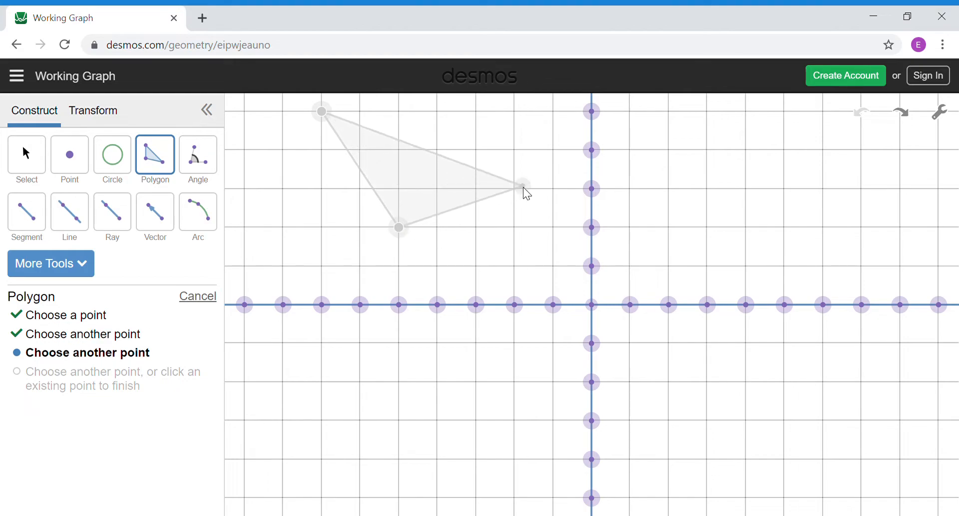
{"action": "left_click", "coordinate": [519, 156]}
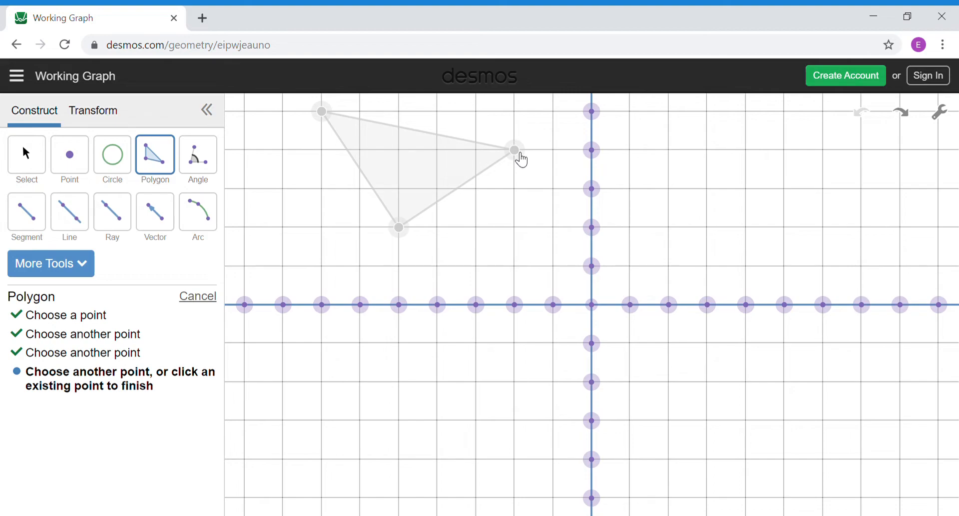
{"action": "left_click", "coordinate": [521, 154]}
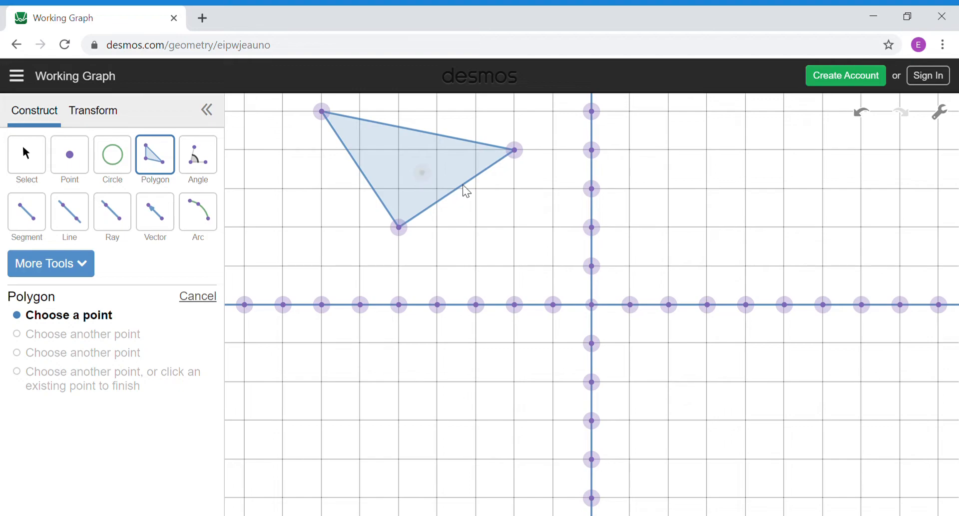
Step: Draw a square right of the y-axis
{"action": "left_click", "coordinate": [668, 155]}
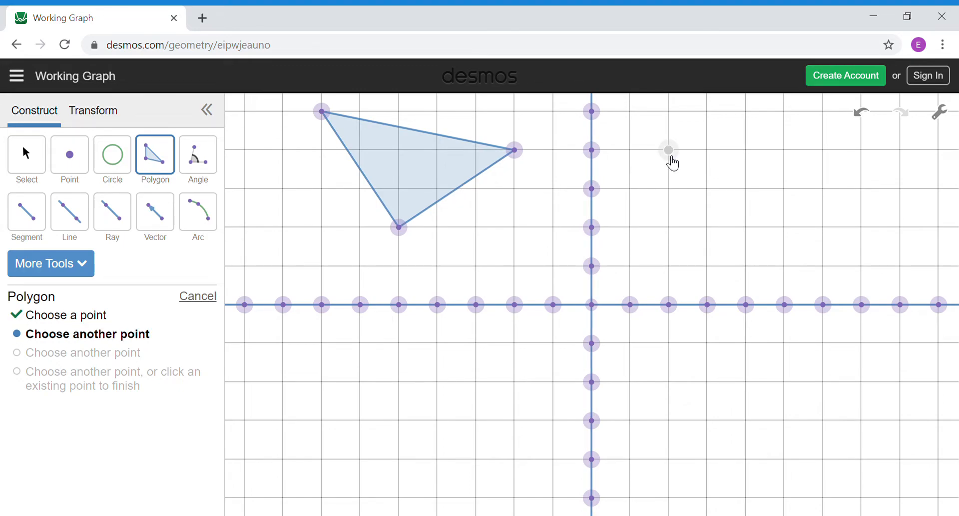
{"action": "left_click", "coordinate": [669, 232]}
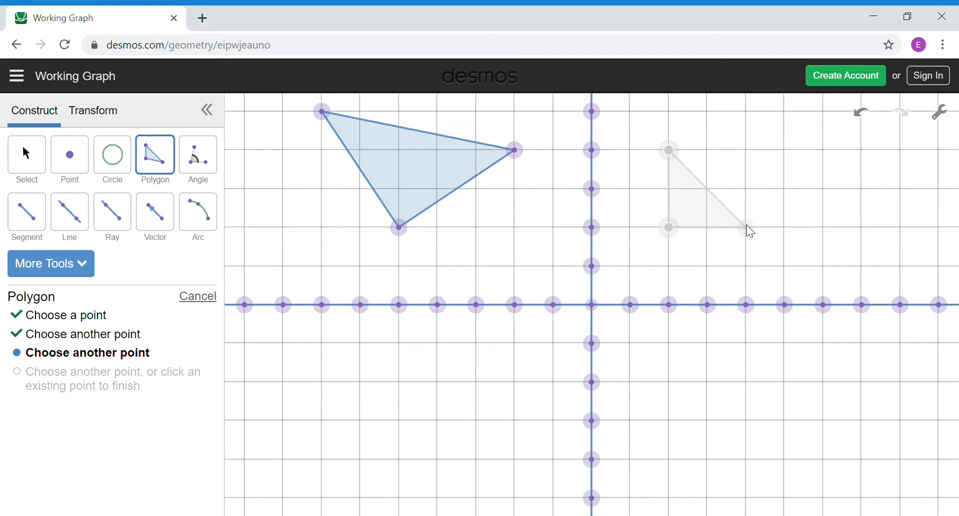
{"action": "left_click", "coordinate": [747, 225]}
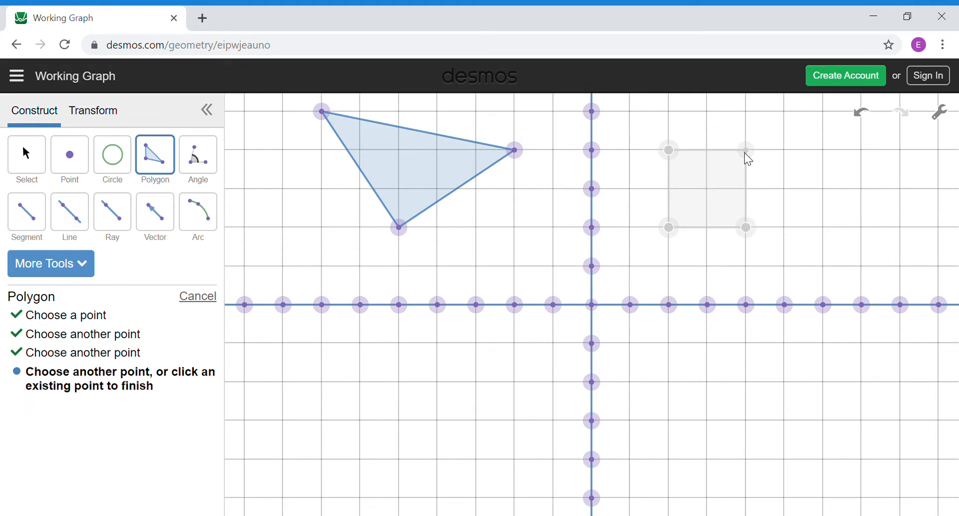
{"action": "left_click", "coordinate": [751, 160]}
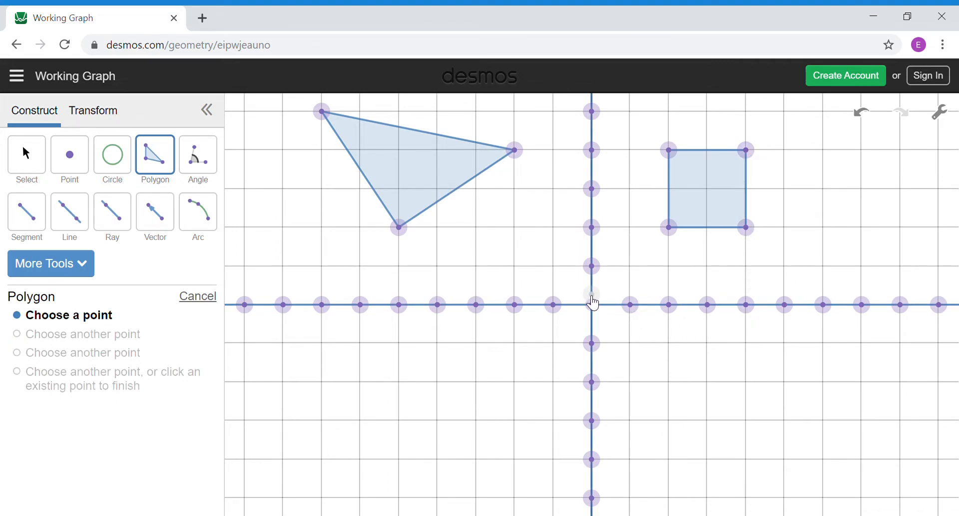
Step: Draw a six-vertex polygon below the x-axis
{"action": "left_click", "coordinate": [325, 352]}
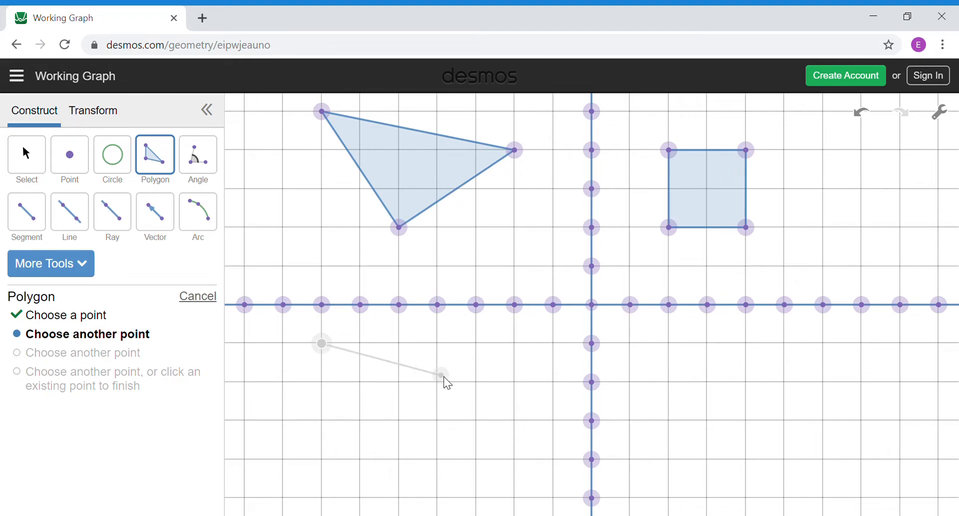
{"action": "left_click", "coordinate": [475, 346]}
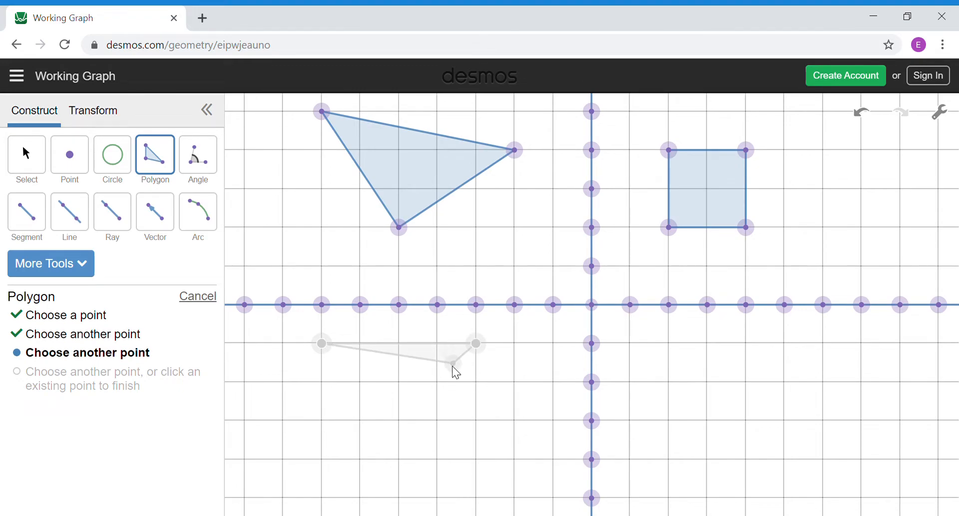
{"action": "left_click", "coordinate": [400, 421]}
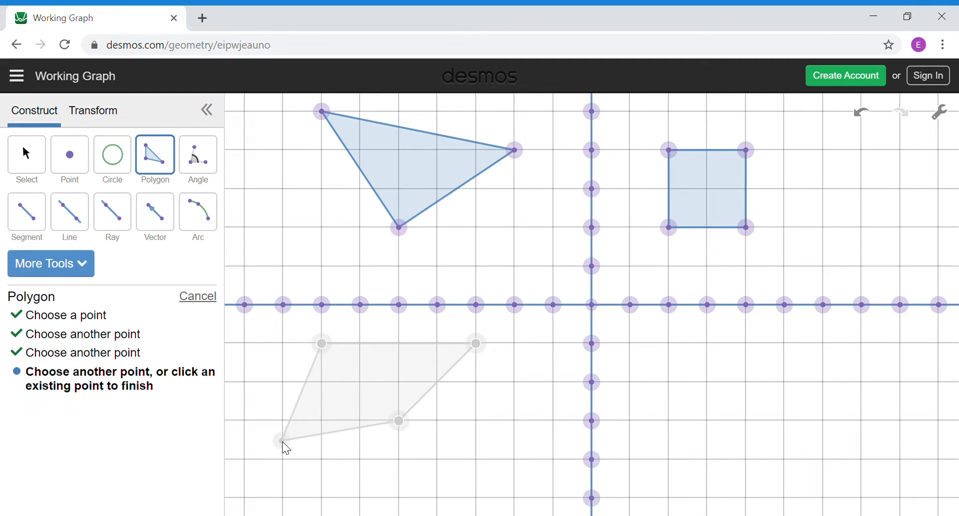
{"action": "left_click", "coordinate": [244, 459]}
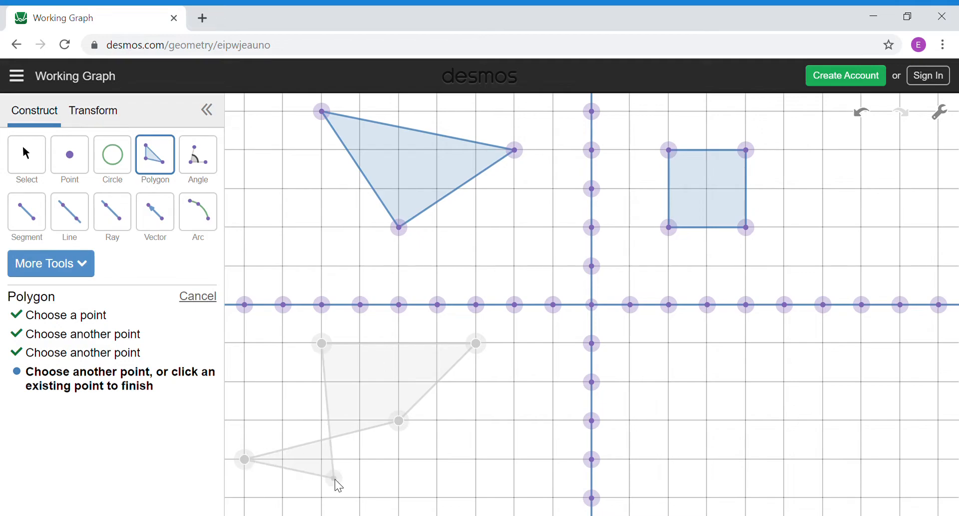
{"action": "left_click", "coordinate": [250, 385]}
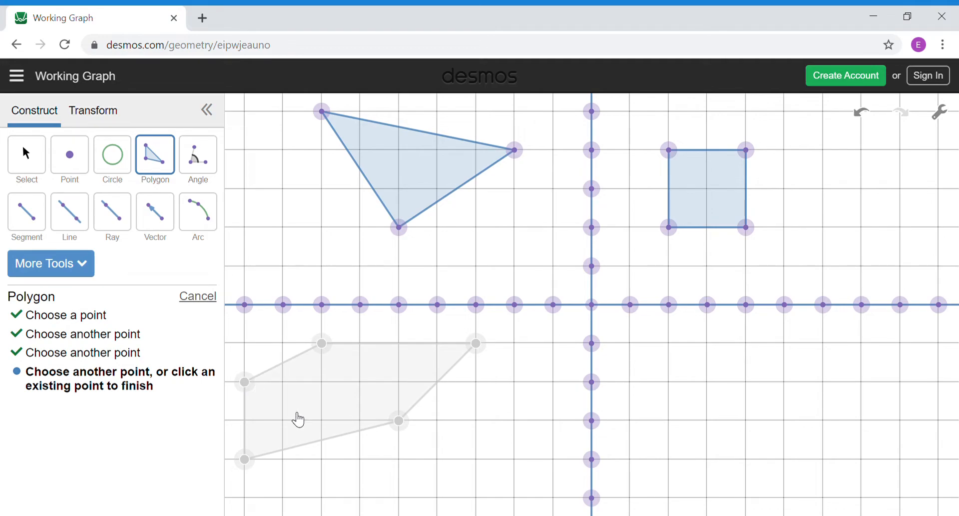
{"action": "left_click", "coordinate": [438, 501]}
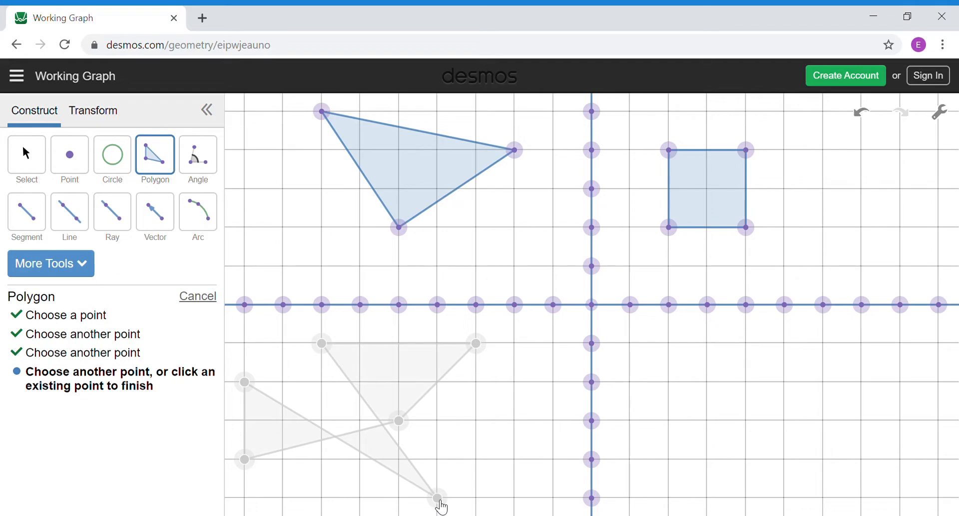
{"action": "left_click", "coordinate": [440, 501]}
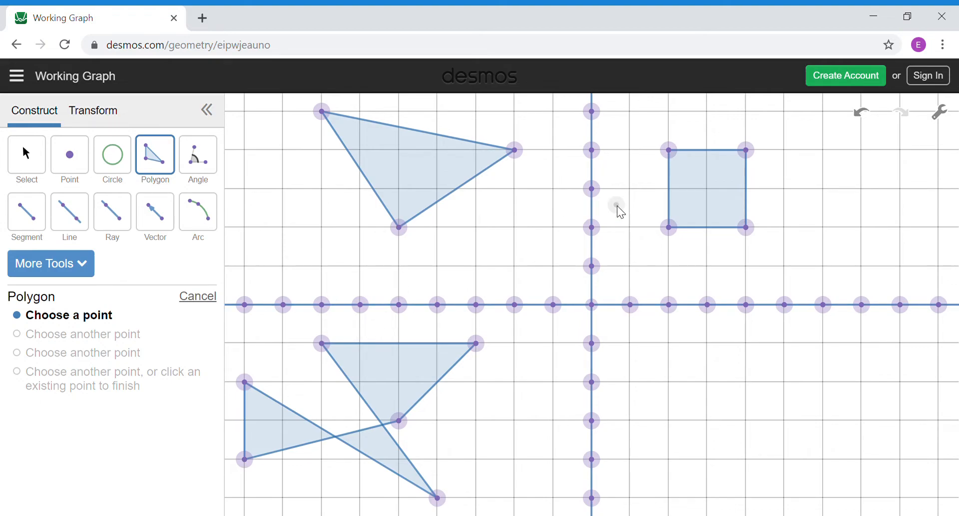
Step: Undo the lower polygon, the square and the triangle
{"action": "left_click", "coordinate": [865, 114]}
{"action": "left_click", "coordinate": [866, 114]}
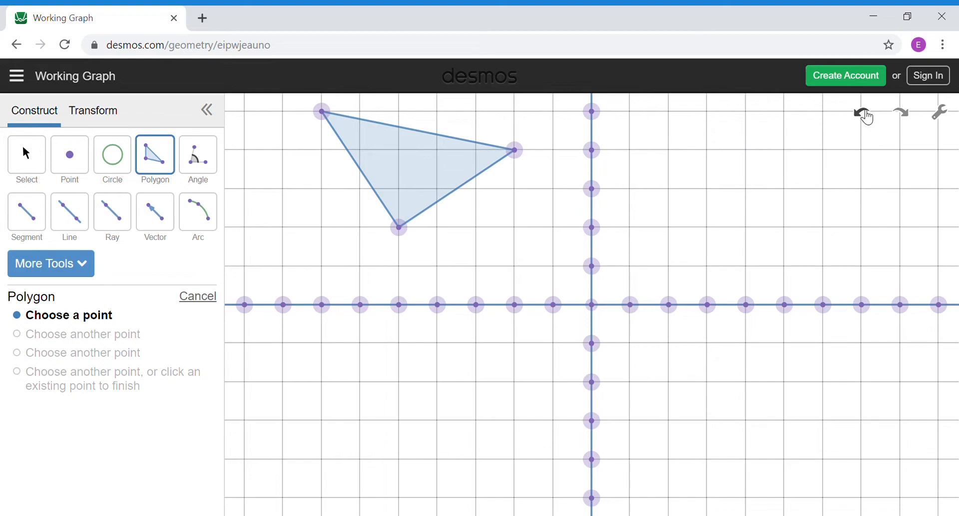
{"action": "left_click", "coordinate": [865, 114]}
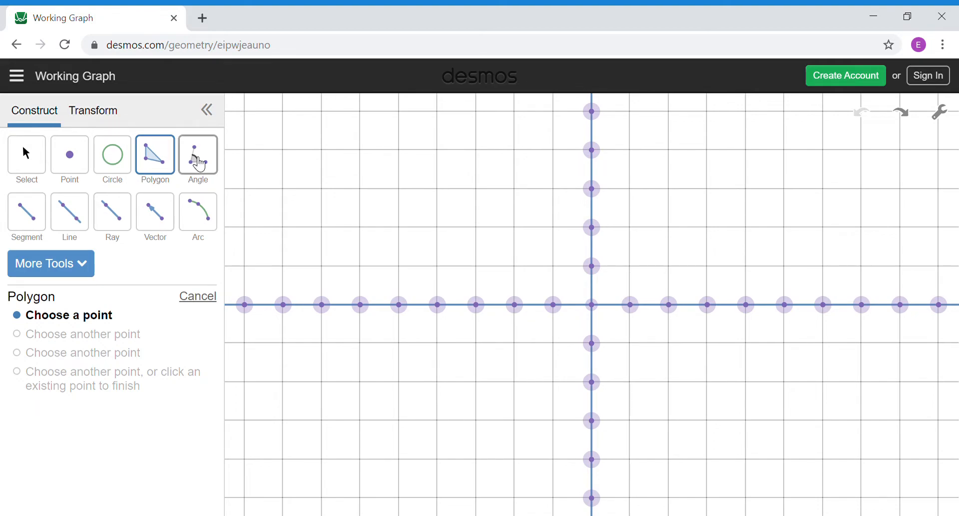
{"action": "left_click", "coordinate": [199, 163]}
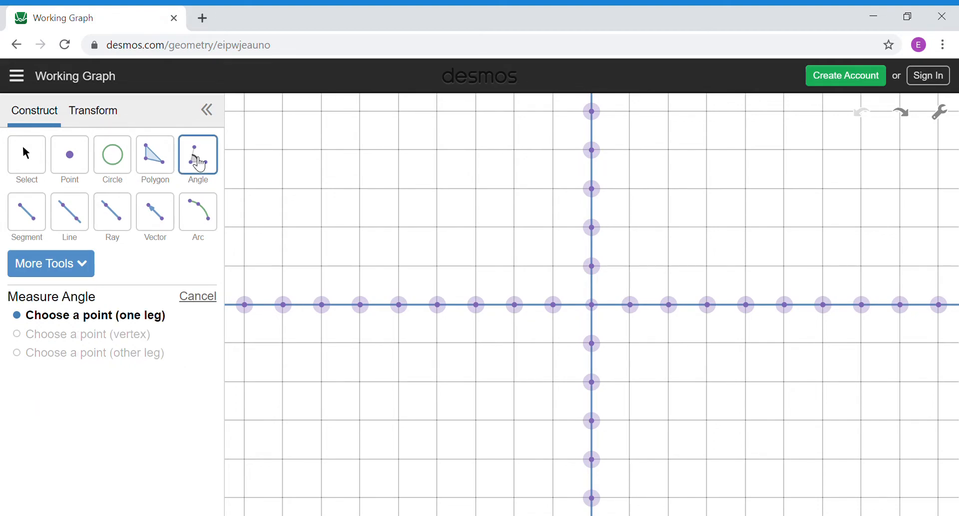
Step: Measure three angles from new points: 90° upper left, 23° on the right, 42° below the x-axis
{"action": "left_click", "coordinate": [284, 150]}
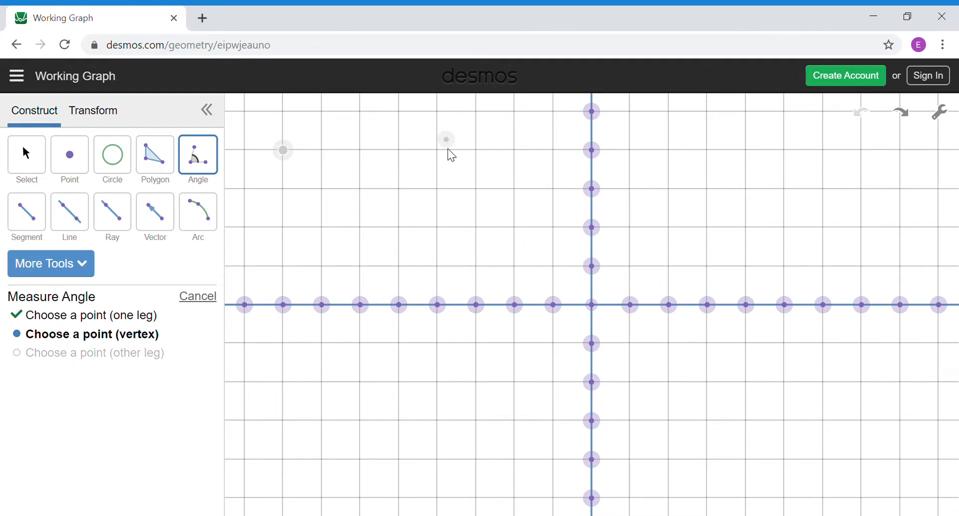
{"action": "left_click", "coordinate": [399, 227]}
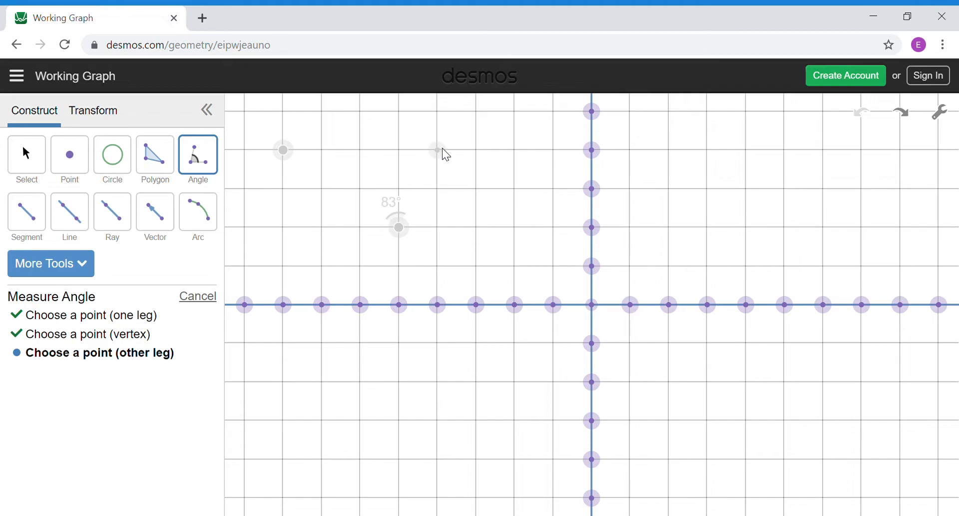
{"action": "left_click", "coordinate": [478, 112]}
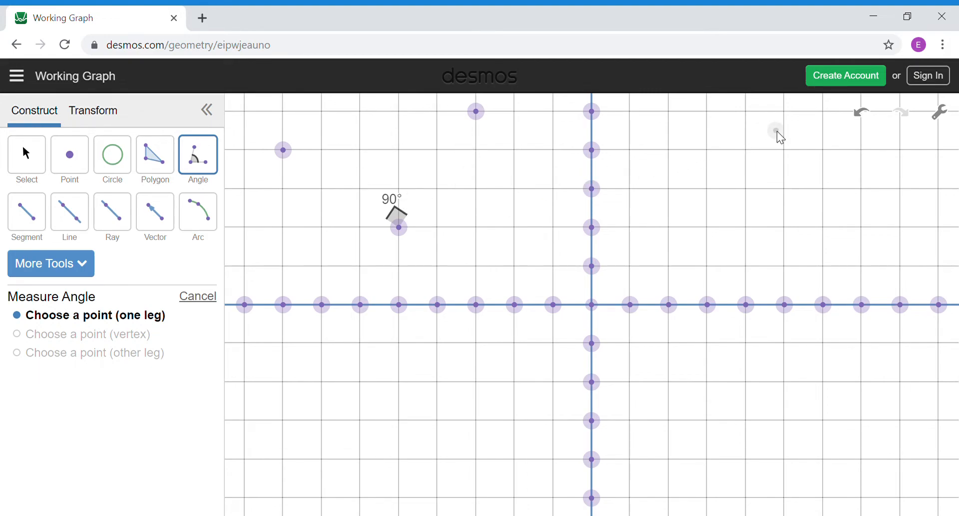
{"action": "left_click", "coordinate": [786, 151]}
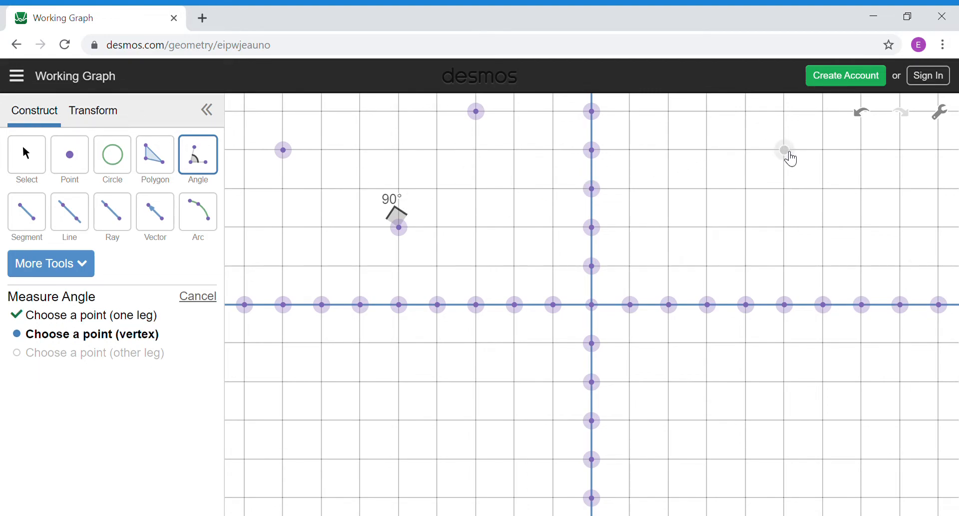
{"action": "left_click", "coordinate": [671, 265]}
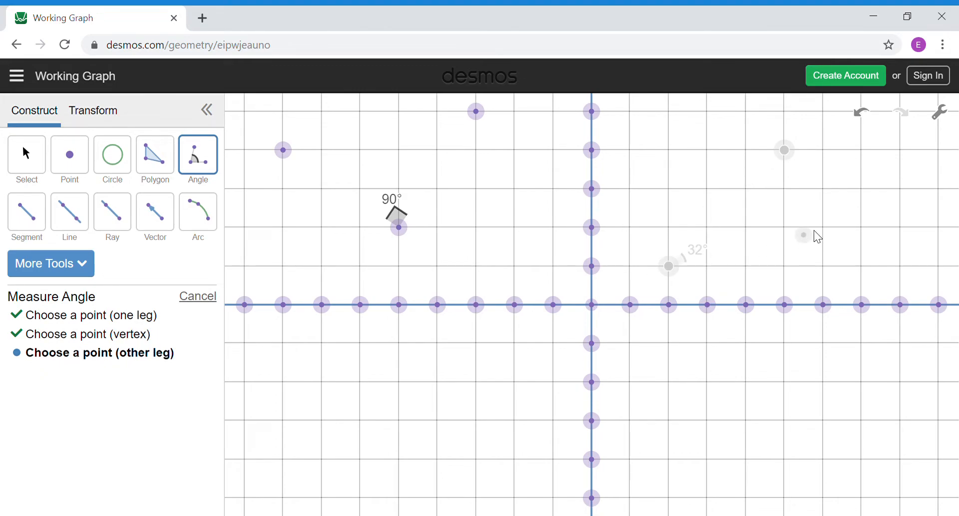
{"action": "left_click", "coordinate": [861, 191]}
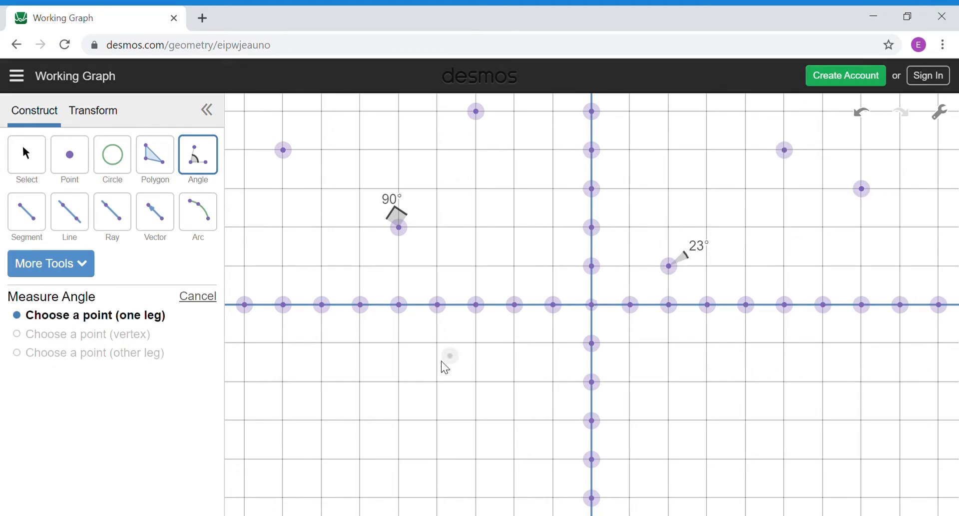
{"action": "left_click", "coordinate": [361, 343]}
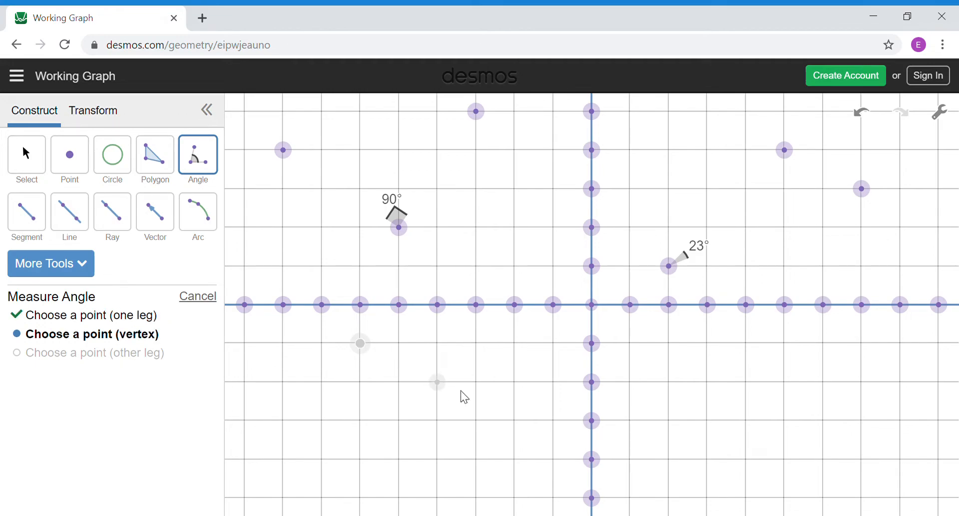
{"action": "left_click", "coordinate": [511, 417]}
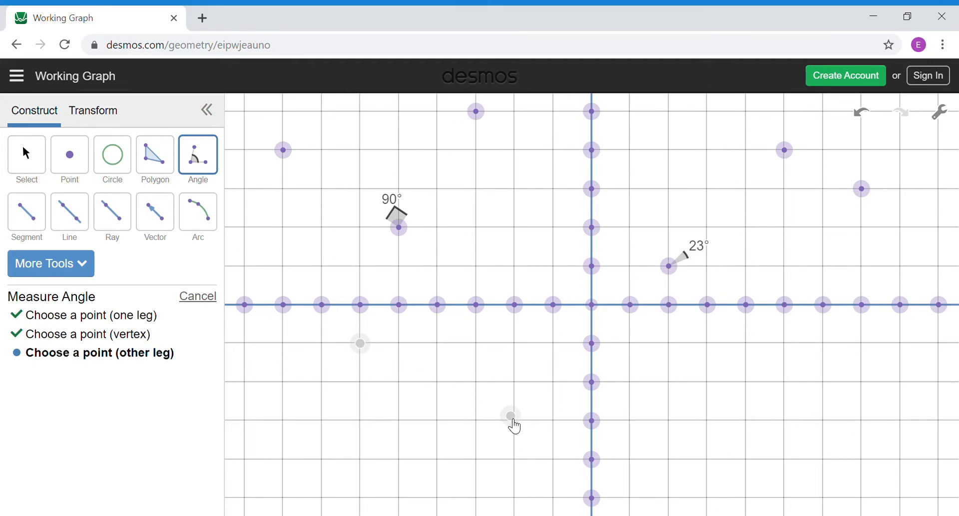
{"action": "left_click", "coordinate": [361, 460]}
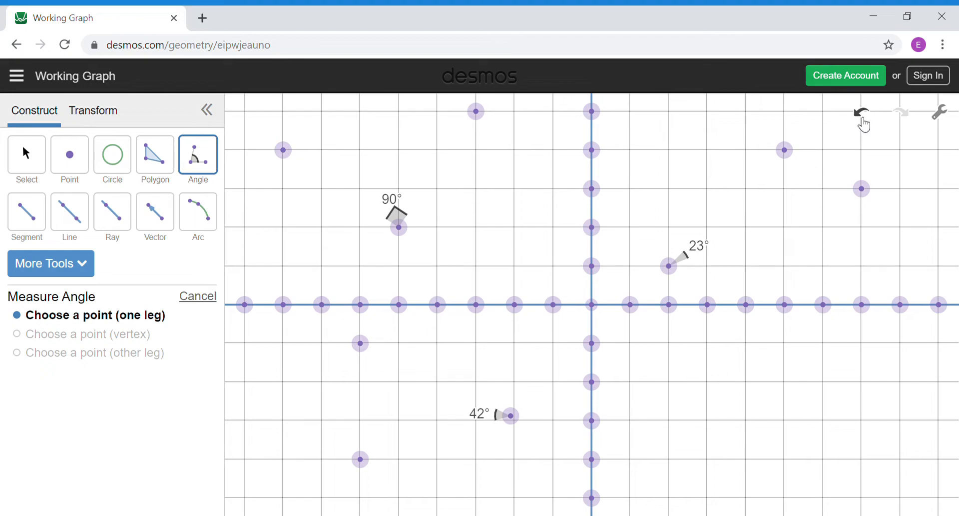
Step: Undo the 42°, 23° and 90° angle measurements
{"action": "left_click", "coordinate": [863, 113]}
{"action": "left_click", "coordinate": [863, 113]}
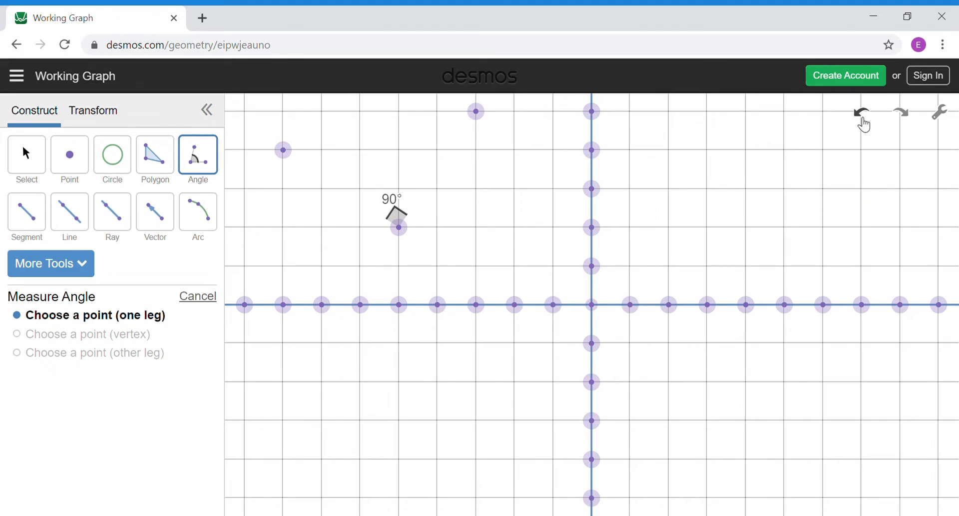
{"action": "left_click", "coordinate": [863, 113]}
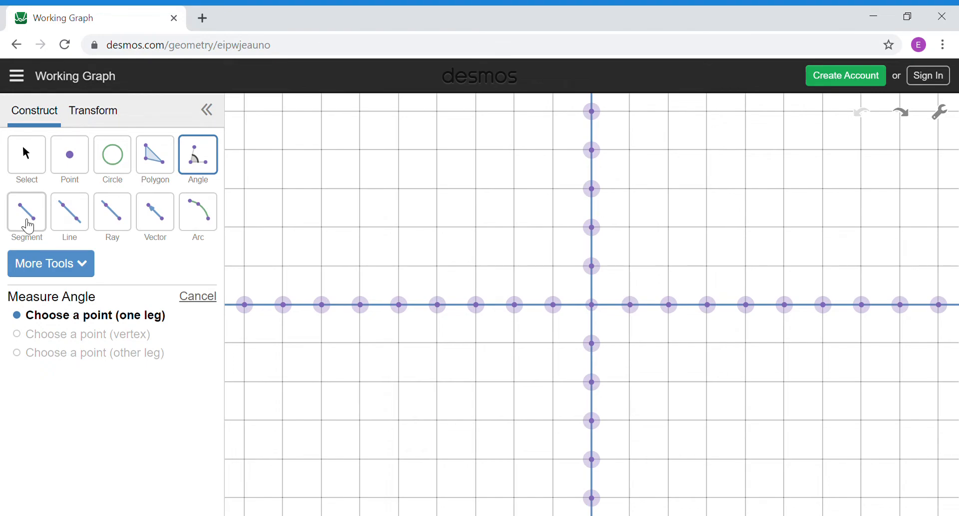
Step: Draw two crossing line segments, then undo both
{"action": "left_click", "coordinate": [28, 225]}
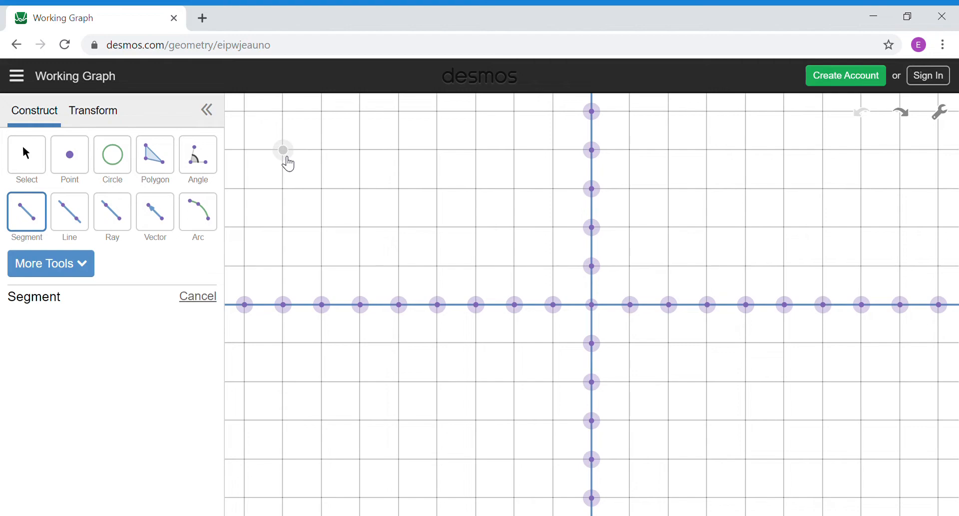
{"action": "left_click", "coordinate": [287, 158]}
{"action": "left_click", "coordinate": [515, 228]}
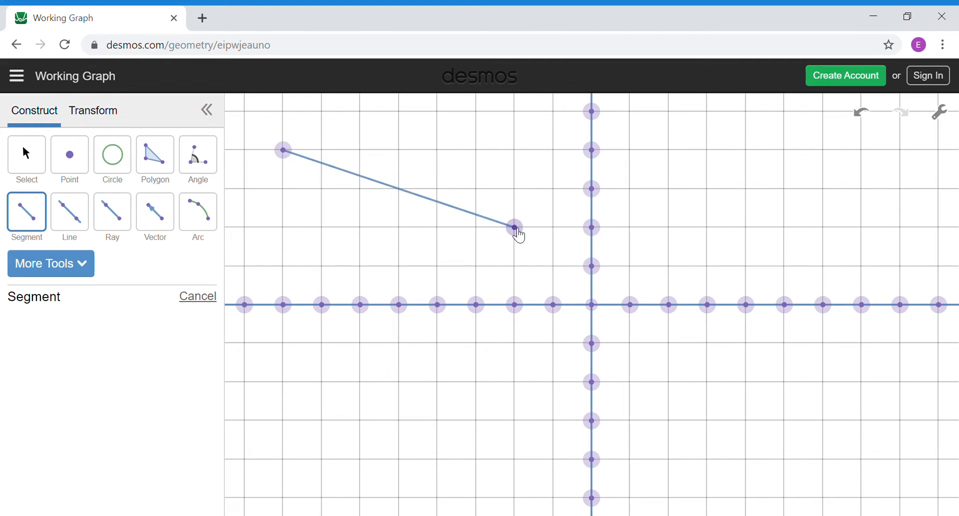
{"action": "left_click", "coordinate": [330, 232]}
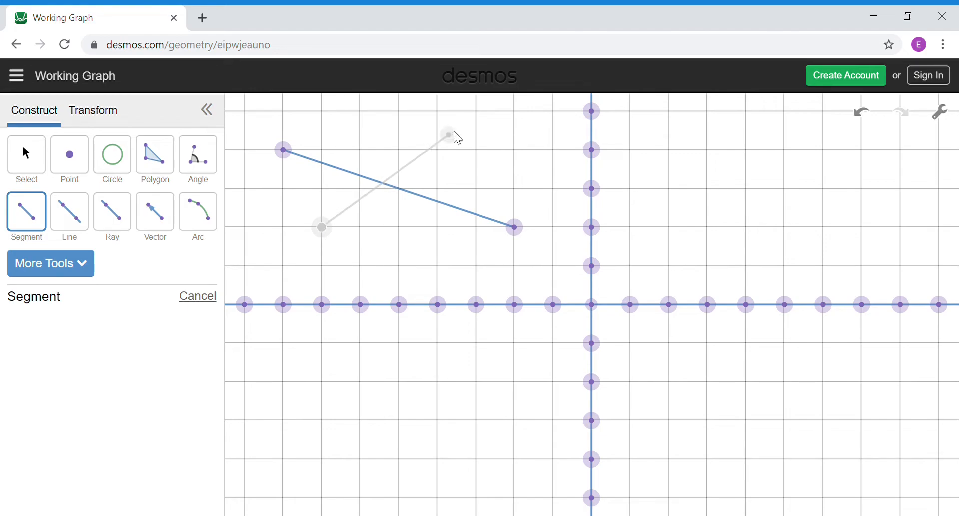
{"action": "left_click", "coordinate": [483, 120]}
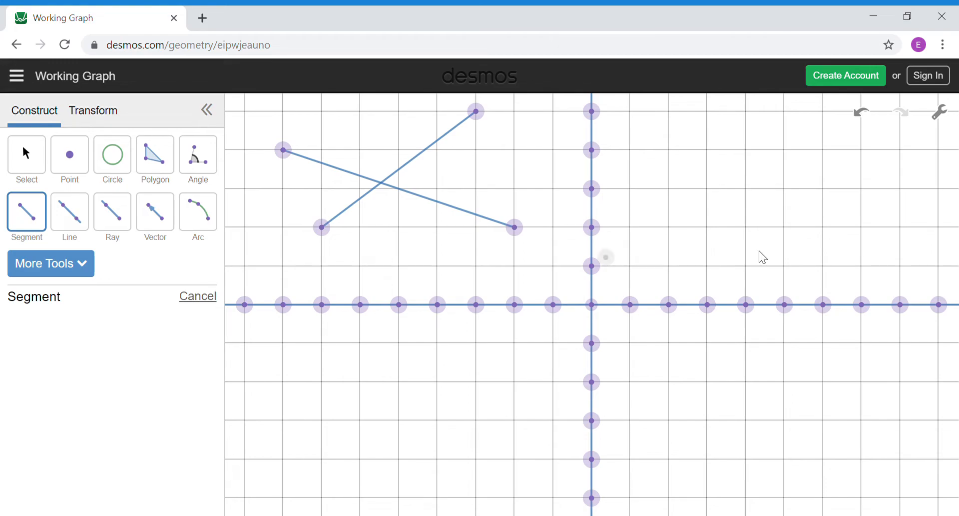
{"action": "left_click", "coordinate": [869, 119]}
{"action": "left_click", "coordinate": [869, 119]}
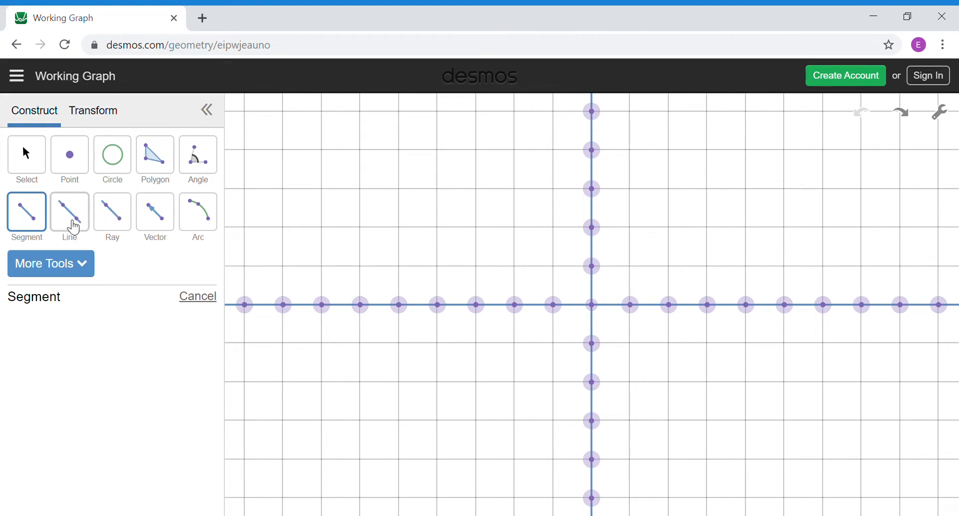
Step: Draw a horizontal line through two points above the x-axis, then undo it
{"action": "left_click", "coordinate": [74, 227]}
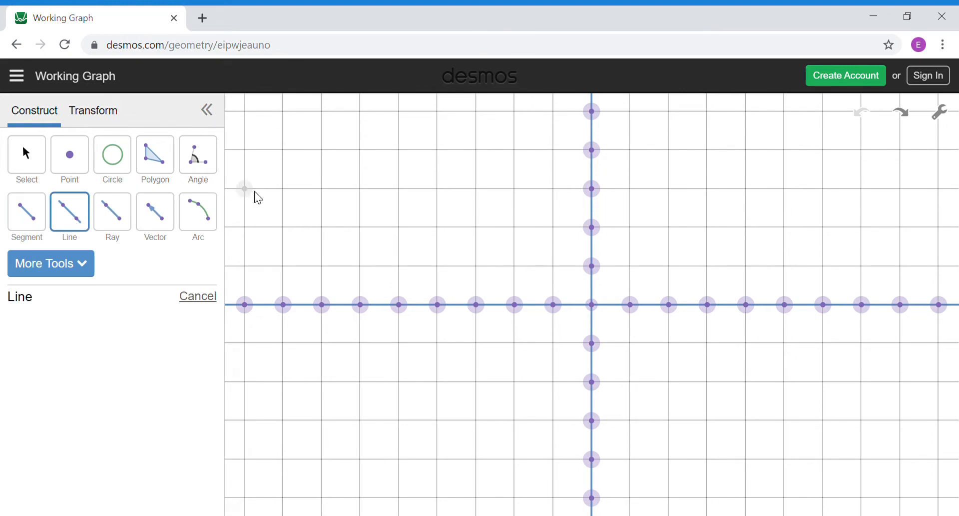
{"action": "left_click", "coordinate": [284, 190]}
{"action": "left_click", "coordinate": [438, 191]}
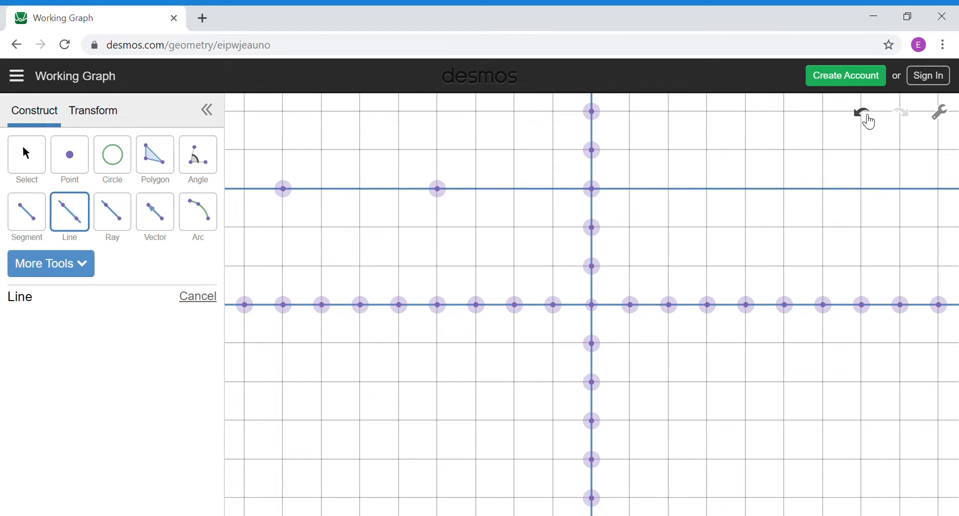
{"action": "left_click", "coordinate": [869, 122]}
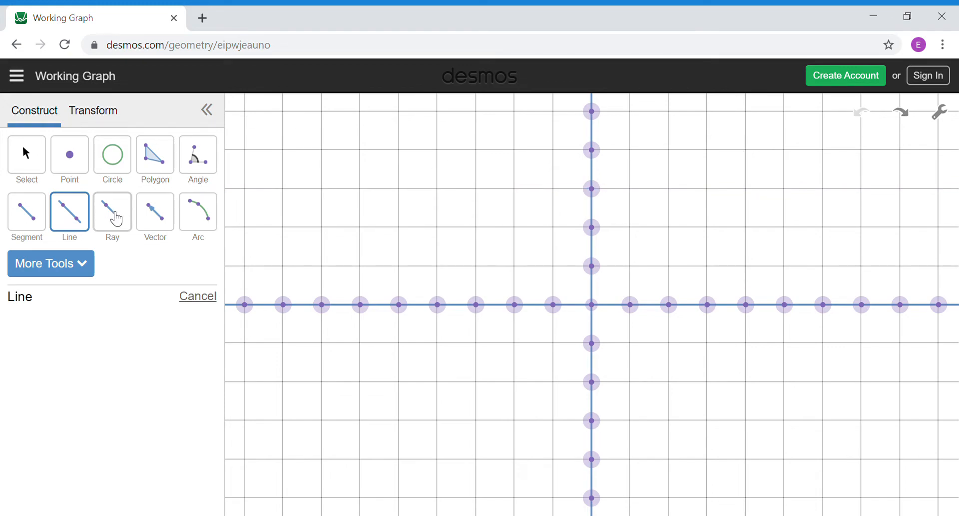
Step: Draw a ray from a grid point through a second point, then undo it
{"action": "left_click", "coordinate": [117, 218]}
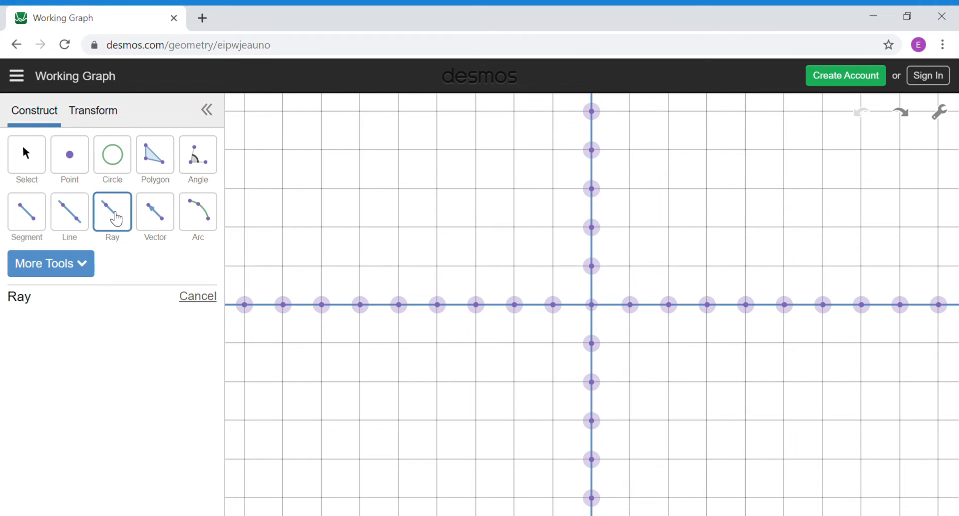
{"action": "left_click", "coordinate": [287, 233]}
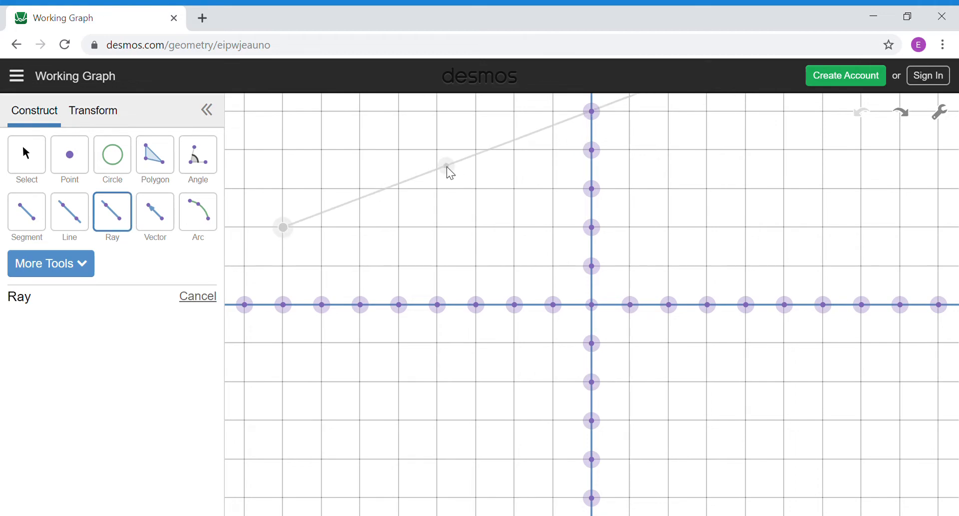
{"action": "left_click", "coordinate": [442, 156]}
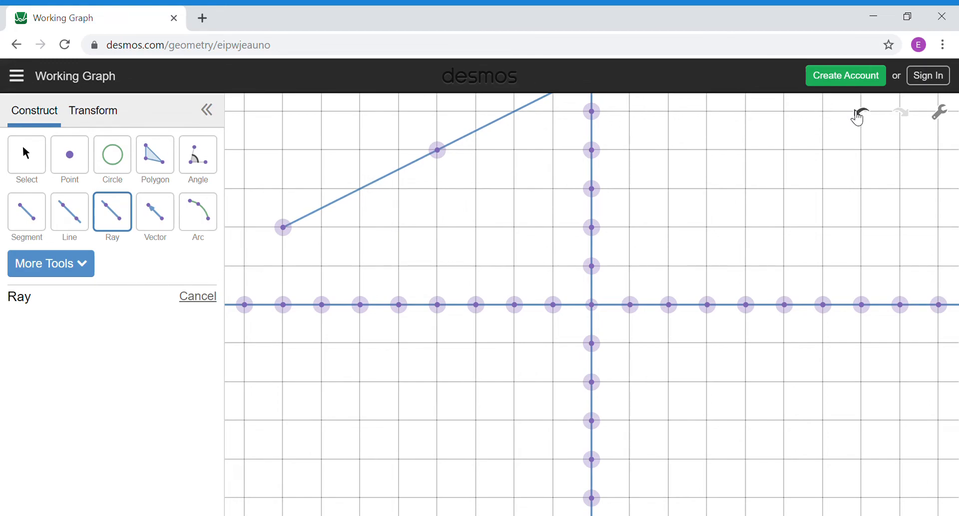
{"action": "left_click", "coordinate": [858, 115]}
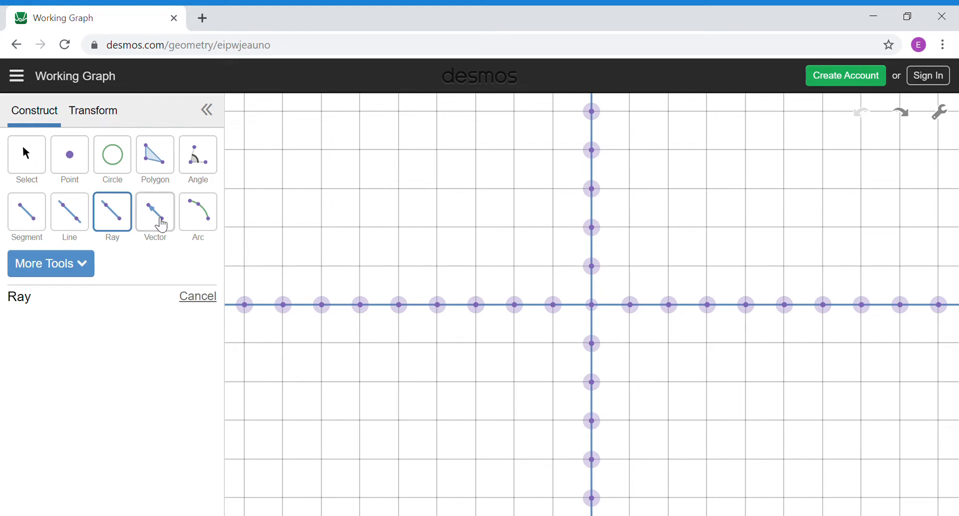
{"action": "left_click", "coordinate": [161, 225]}
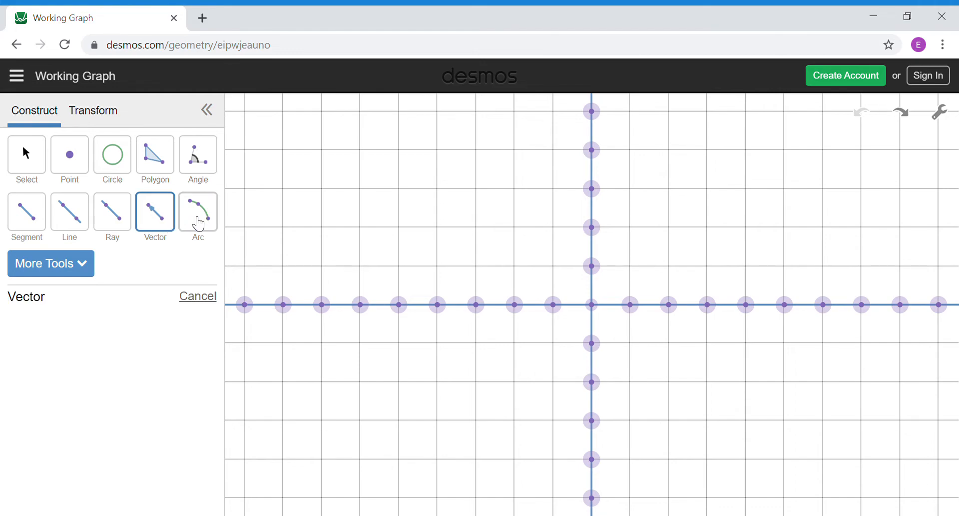
Step: Draw a three-point arc across the upper-left quadrant, then undo it
{"action": "left_click", "coordinate": [199, 223]}
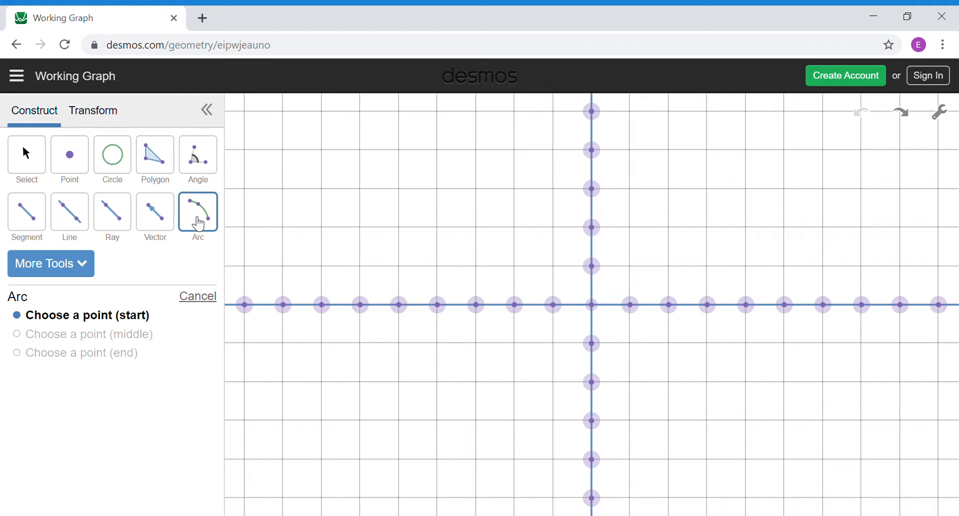
{"action": "left_click", "coordinate": [322, 189]}
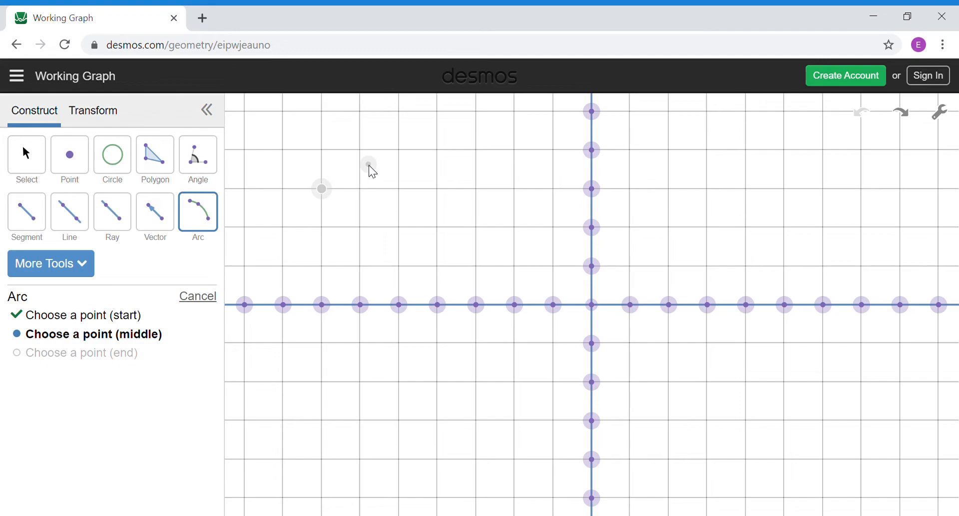
{"action": "left_click", "coordinate": [381, 244]}
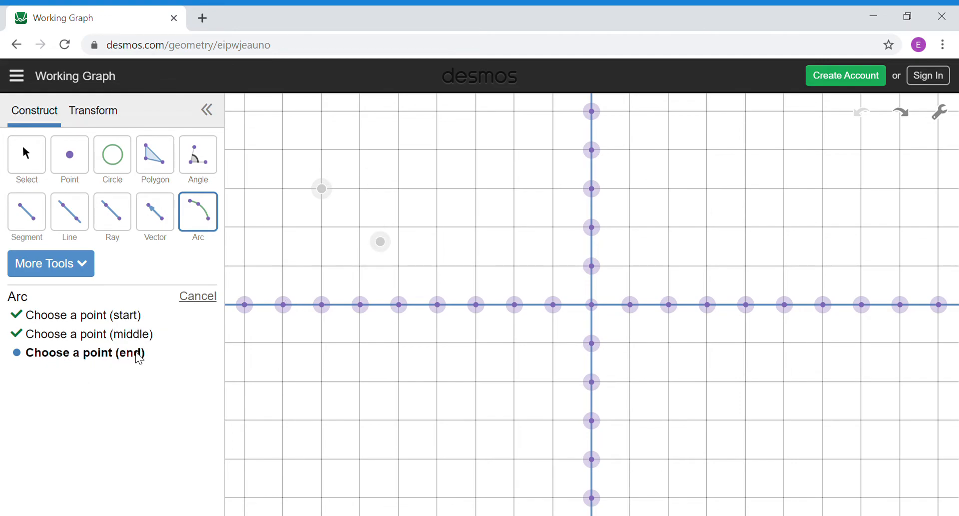
{"action": "left_click", "coordinate": [459, 154]}
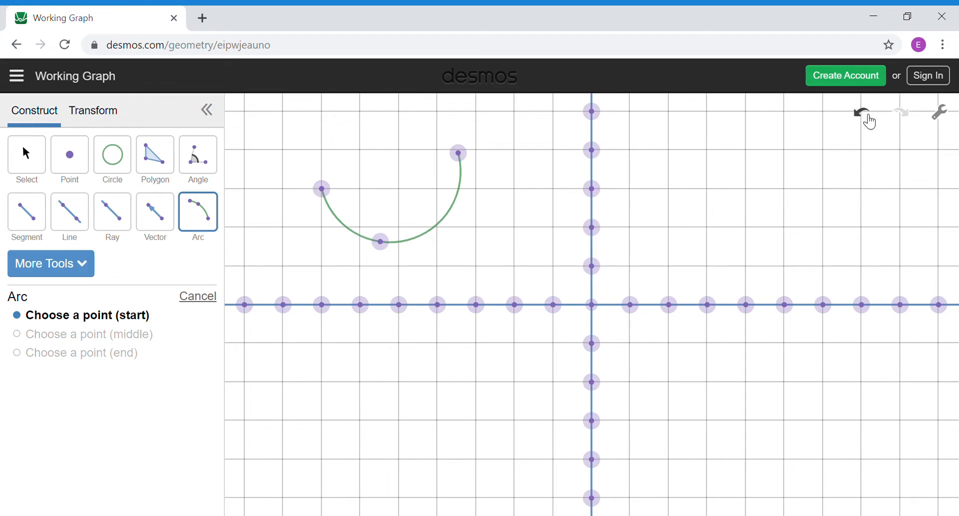
{"action": "left_click", "coordinate": [863, 112]}
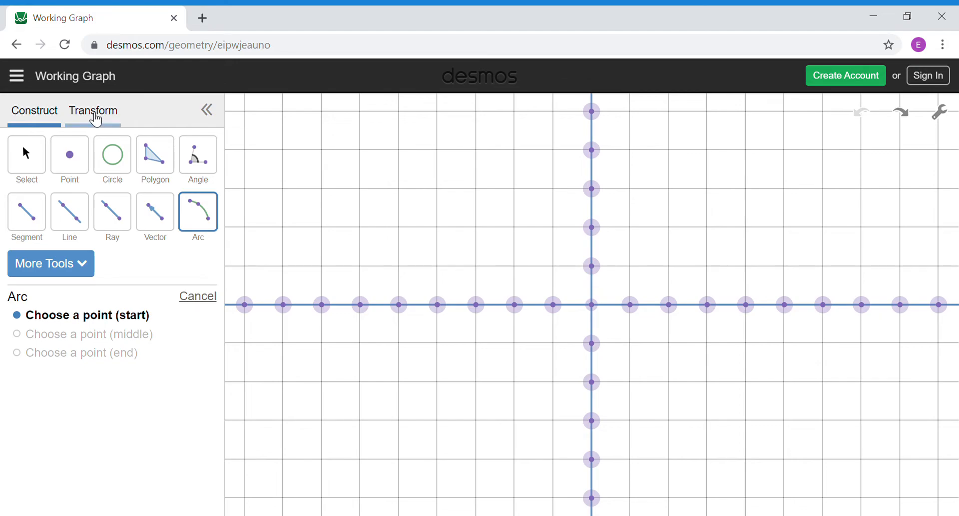
{"action": "left_click", "coordinate": [95, 111]}
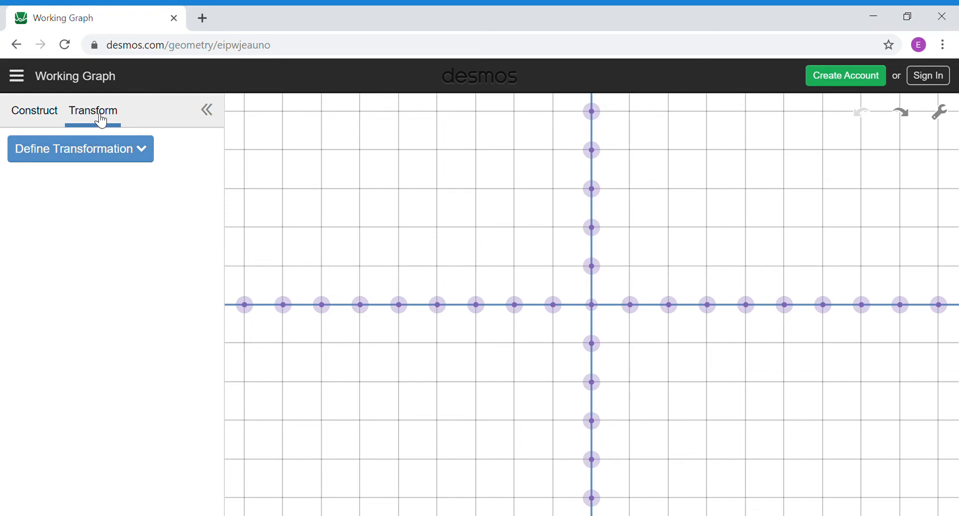
{"action": "left_click", "coordinate": [125, 161]}
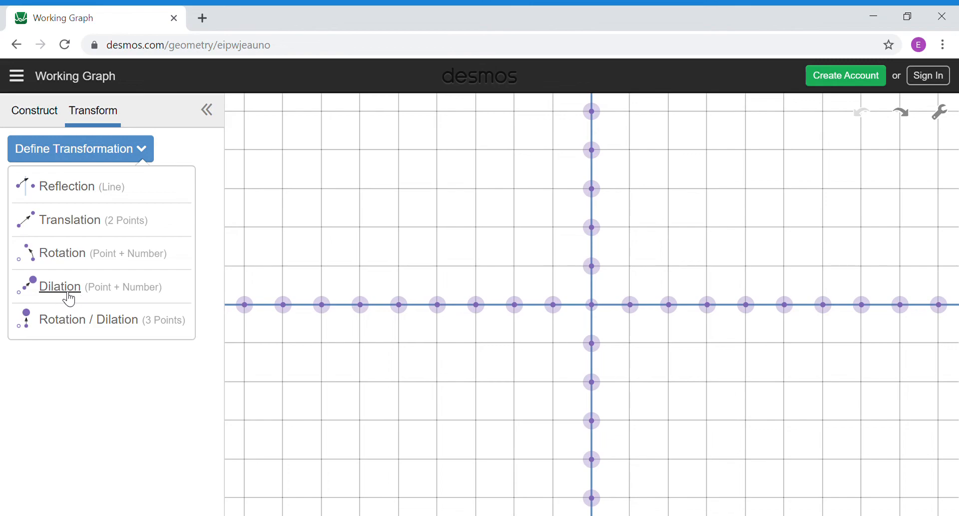
{"action": "left_click", "coordinate": [43, 119]}
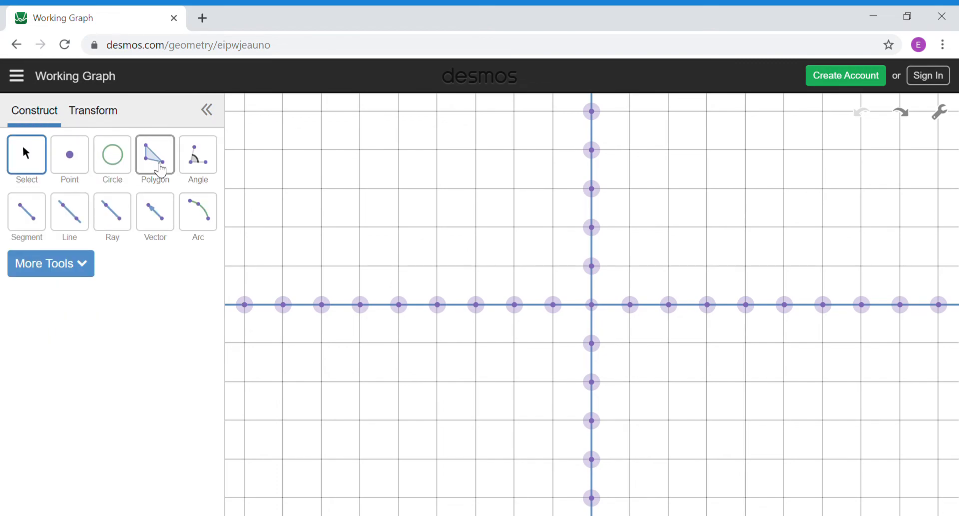
Step: Draw a three-vertex polygon triangle in the upper-left quadrant and show the Transform options
{"action": "left_click", "coordinate": [159, 169]}
{"action": "left_click", "coordinate": [286, 149]}
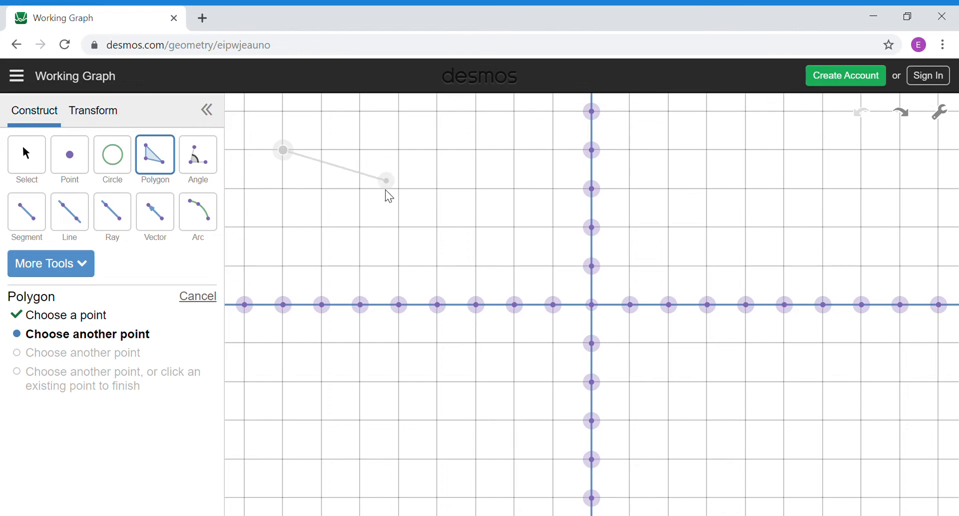
{"action": "left_click", "coordinate": [359, 188]}
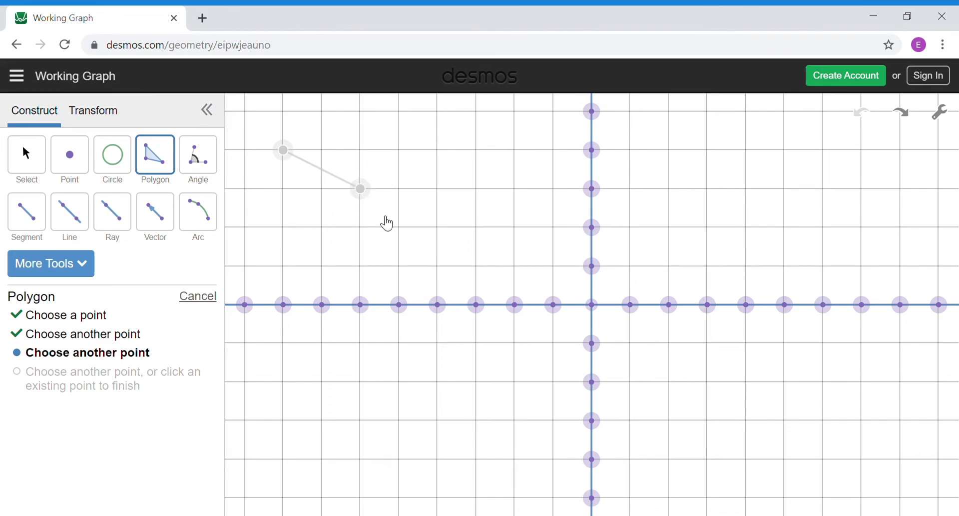
{"action": "left_click", "coordinate": [288, 266]}
{"action": "left_click", "coordinate": [294, 269]}
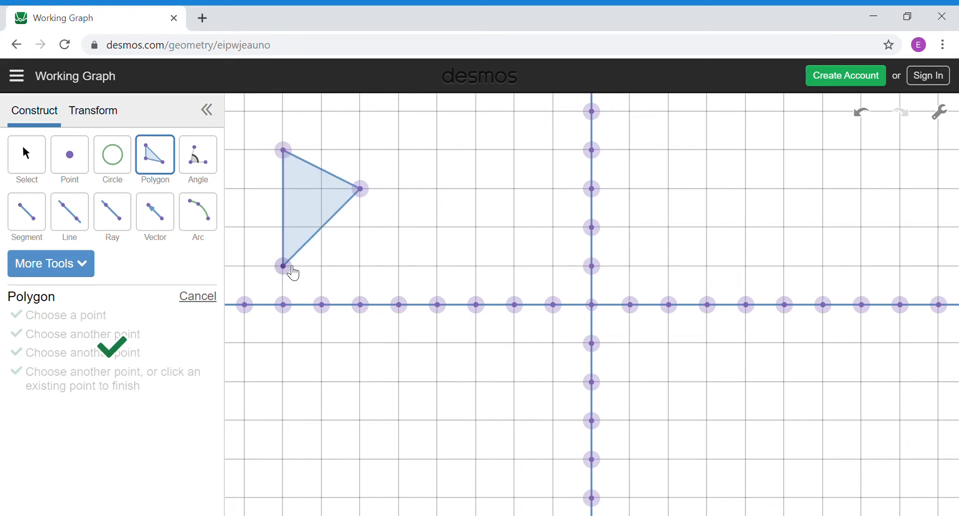
{"action": "left_click", "coordinate": [102, 126]}
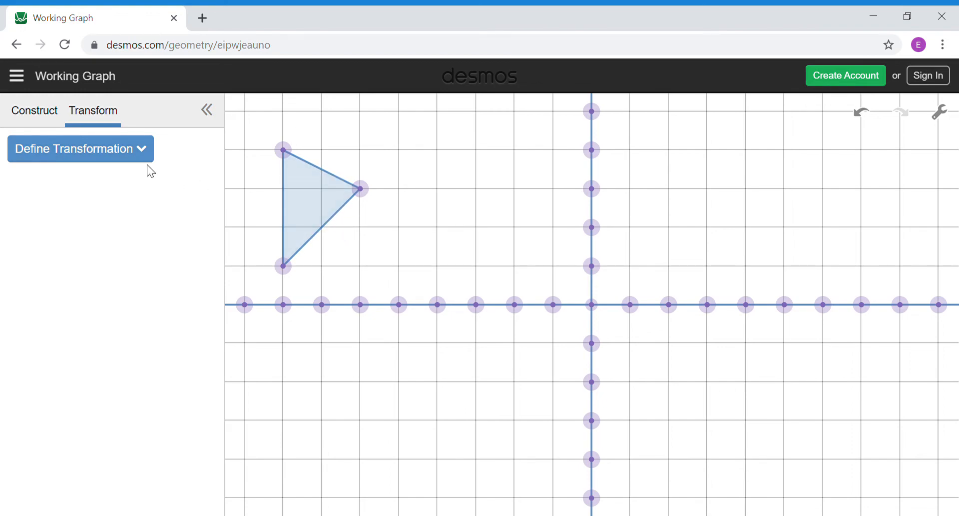
{"action": "left_click", "coordinate": [143, 151]}
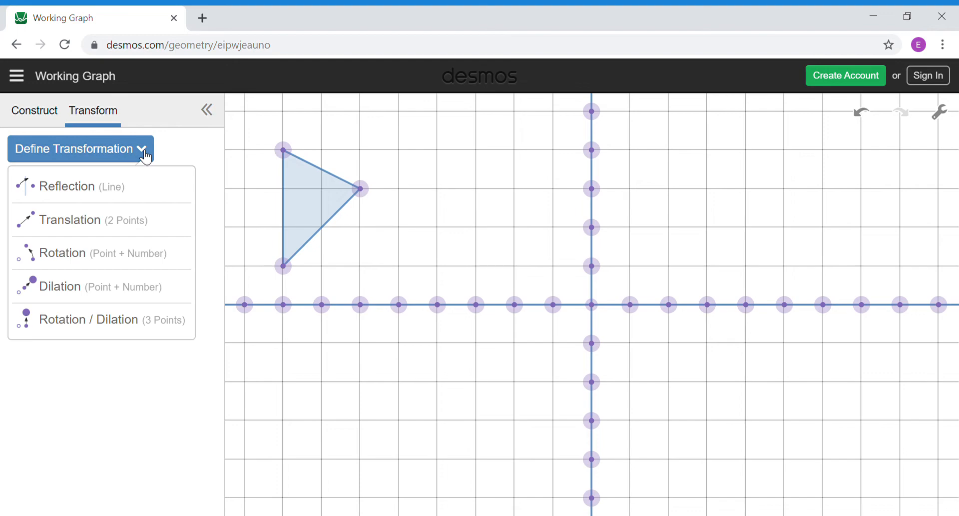
{"action": "left_click", "coordinate": [90, 196]}
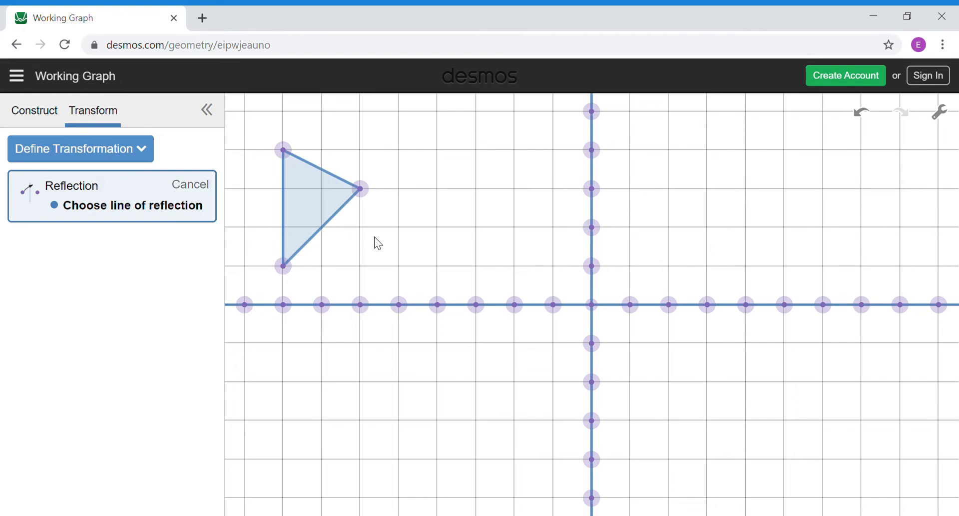
{"action": "left_click", "coordinate": [596, 181]}
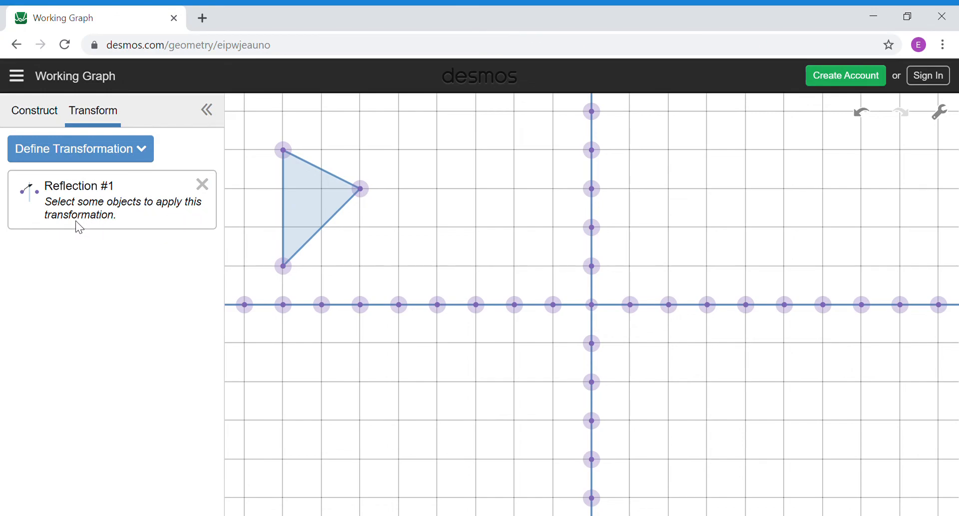
{"action": "left_click", "coordinate": [312, 204]}
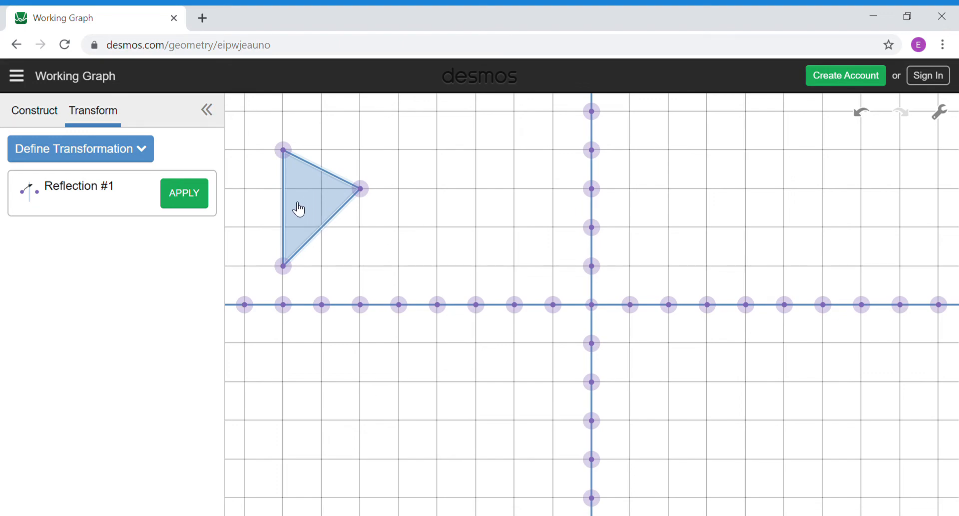
{"action": "left_click", "coordinate": [187, 203]}
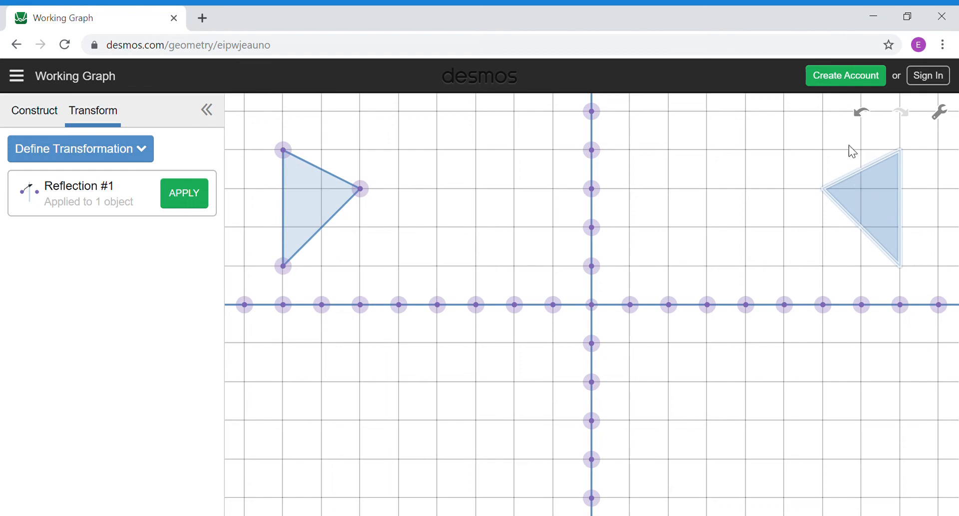
{"action": "left_click", "coordinate": [865, 121]}
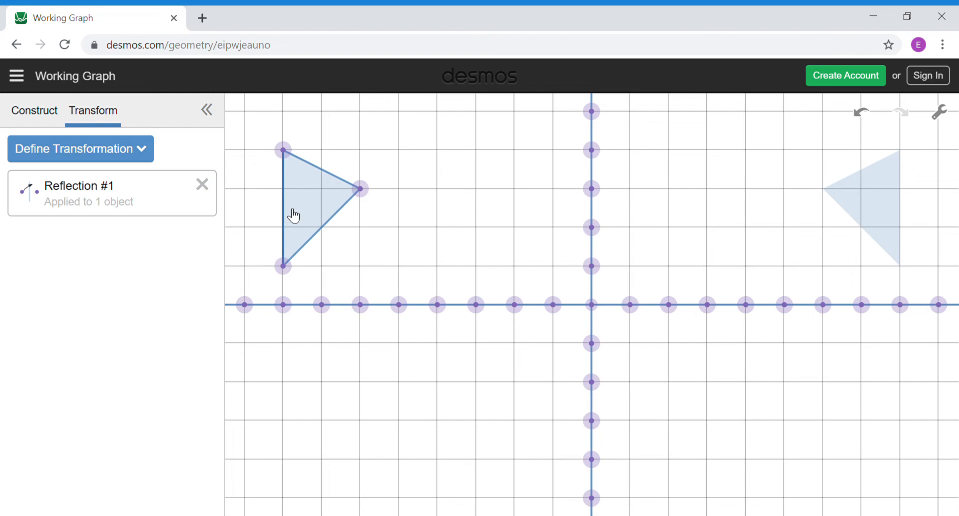
{"action": "left_click", "coordinate": [203, 184]}
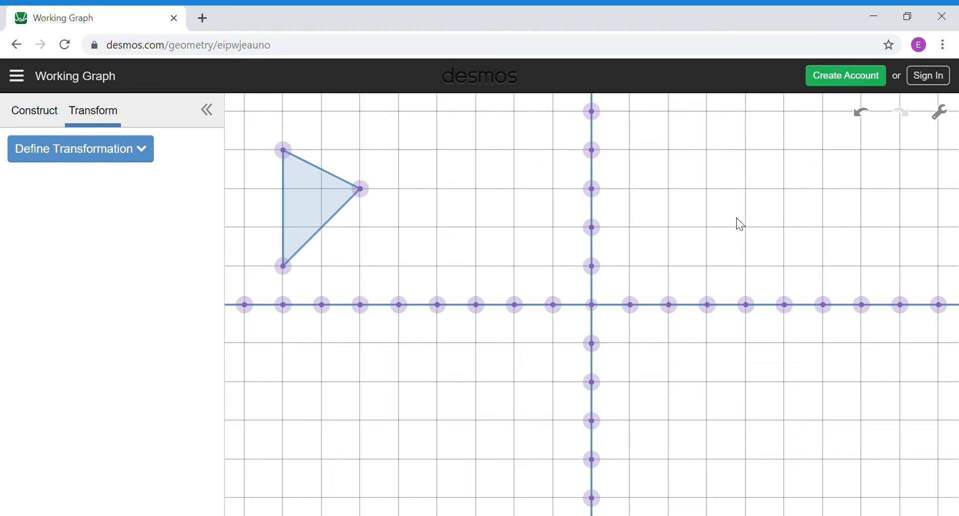
Step: Translate the triangle from its right vertex to a point up and right, then undo and delete the translation
{"action": "left_click", "coordinate": [142, 160]}
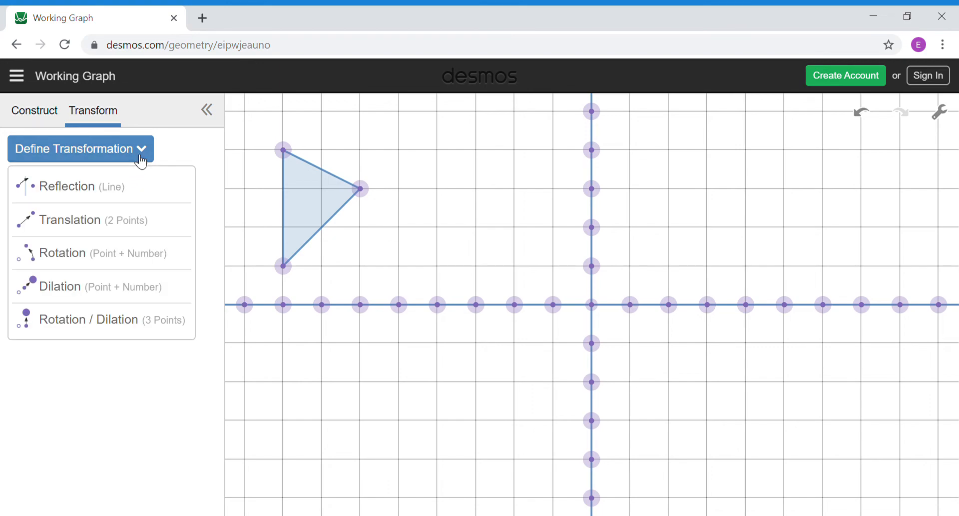
{"action": "left_click", "coordinate": [93, 228]}
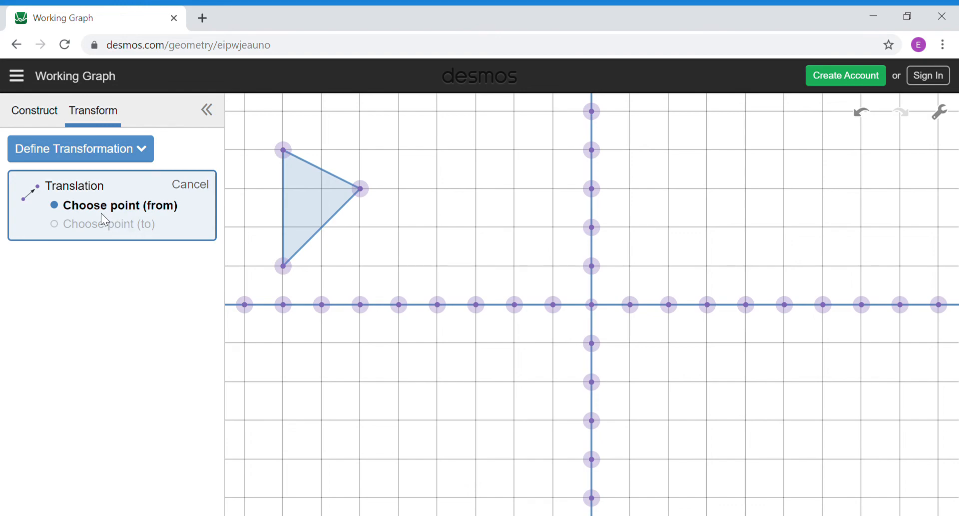
{"action": "left_click", "coordinate": [361, 189]}
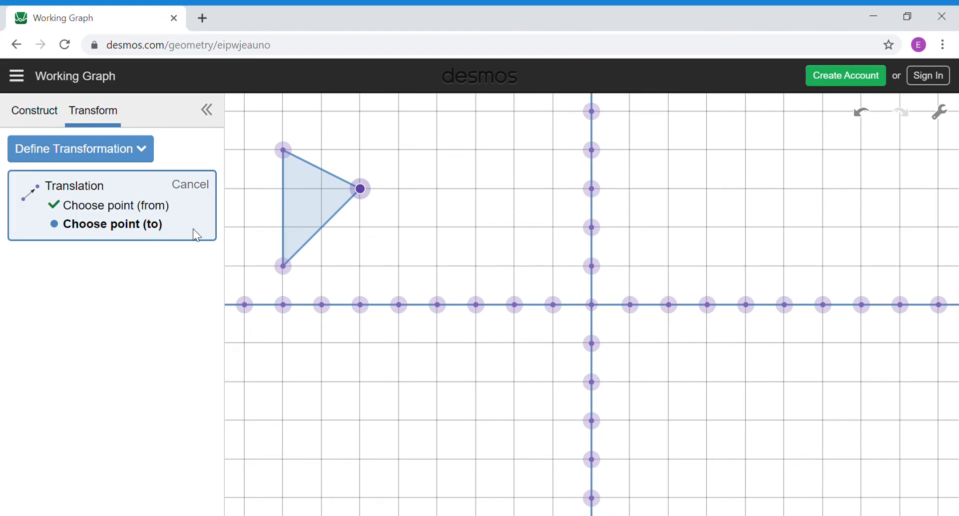
{"action": "left_click", "coordinate": [438, 150]}
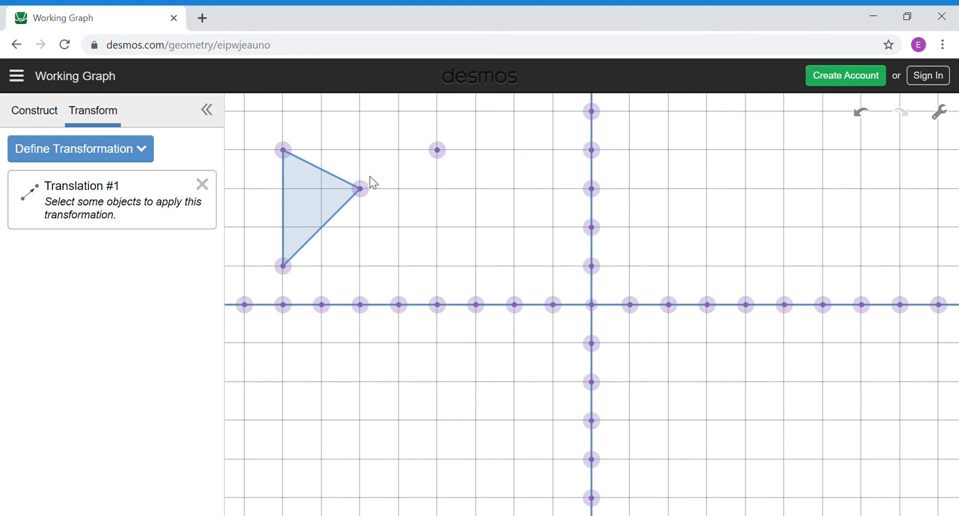
{"action": "left_click", "coordinate": [313, 205]}
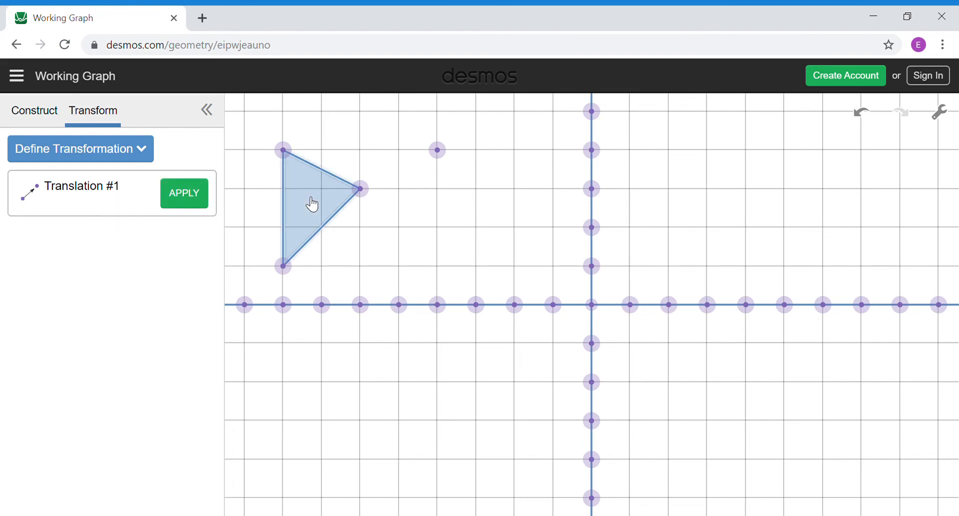
{"action": "left_click", "coordinate": [196, 197]}
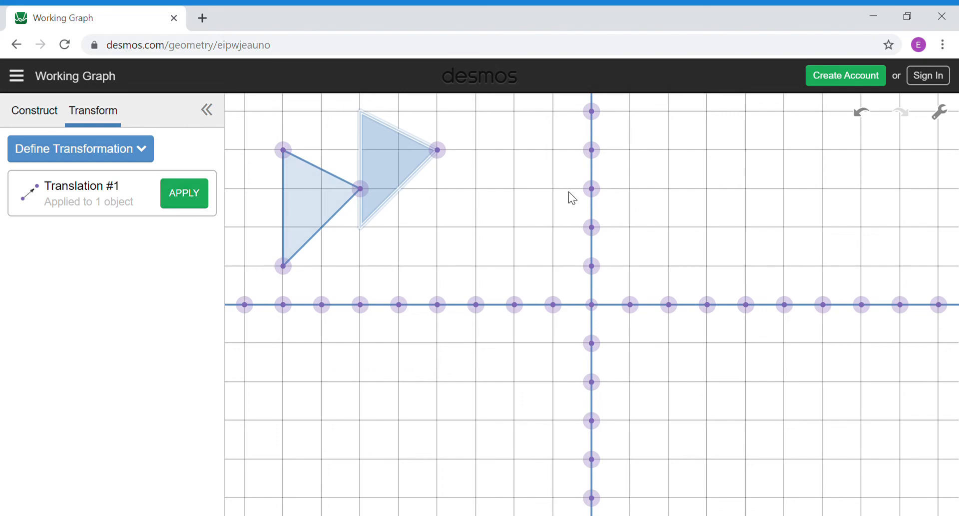
{"action": "left_click", "coordinate": [862, 114]}
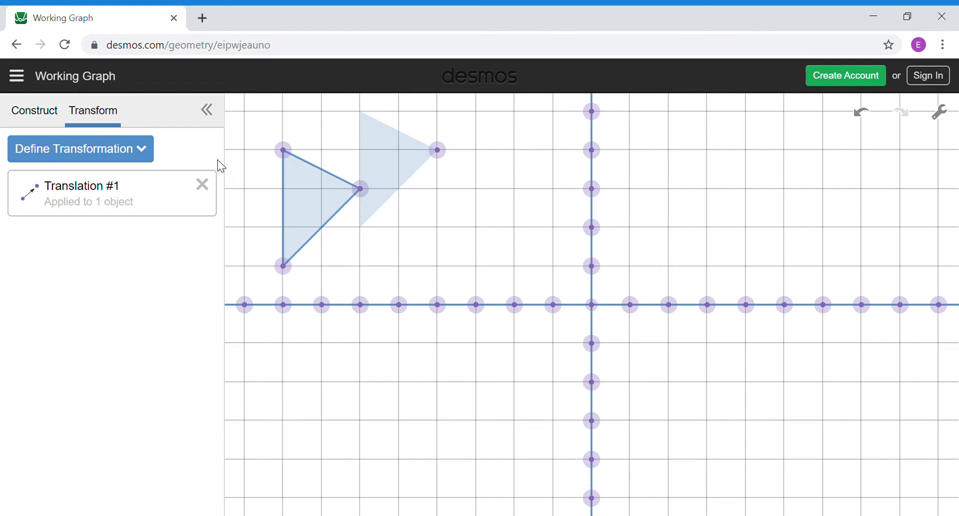
{"action": "left_click", "coordinate": [207, 190]}
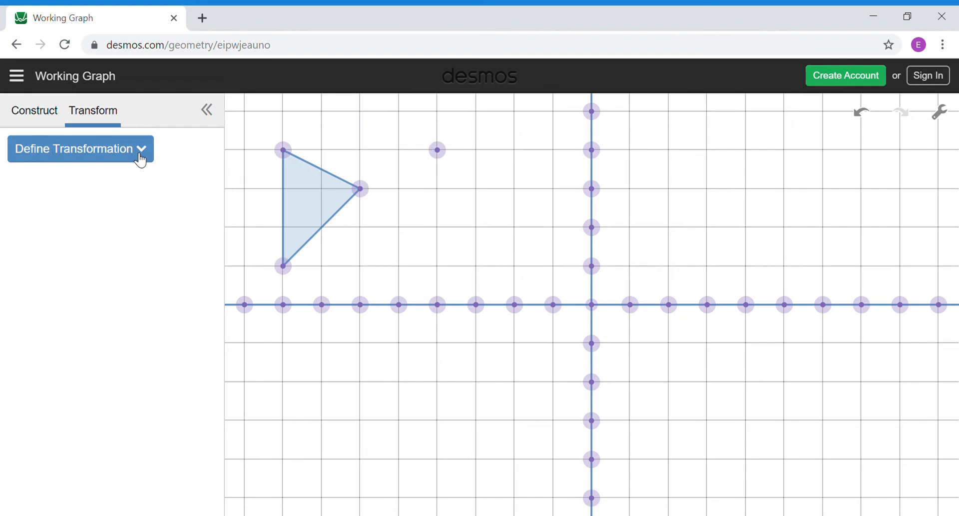
Step: Undo three times to remove the leftover translation and its target point
{"action": "left_click", "coordinate": [867, 120]}
{"action": "left_click", "coordinate": [867, 120]}
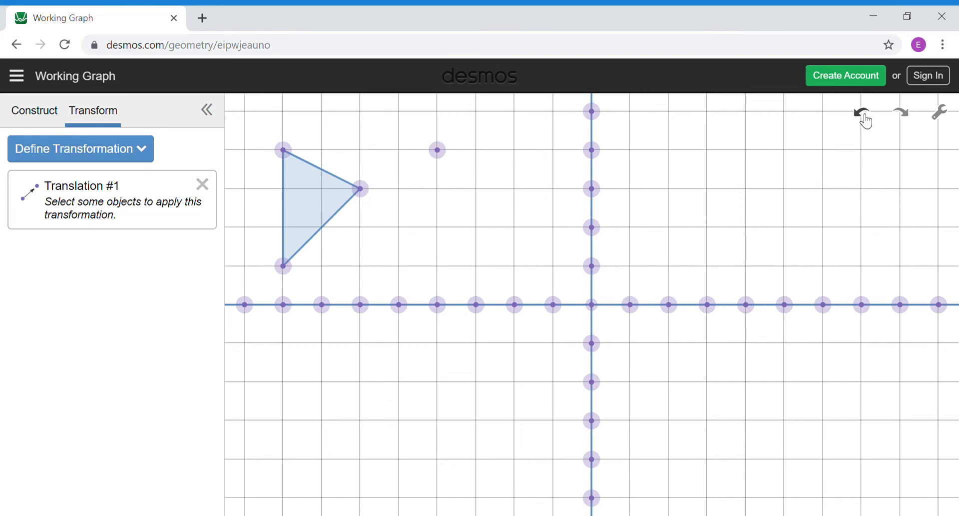
{"action": "left_click", "coordinate": [867, 120]}
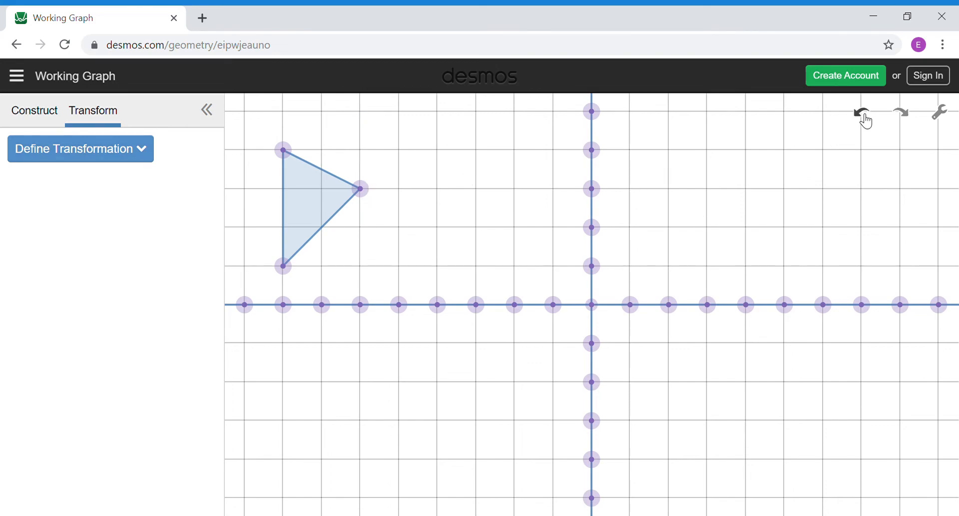
Step: Define a 90° rotation of the triangle about the origin, applying it then undoing the copies
{"action": "left_click", "coordinate": [151, 150]}
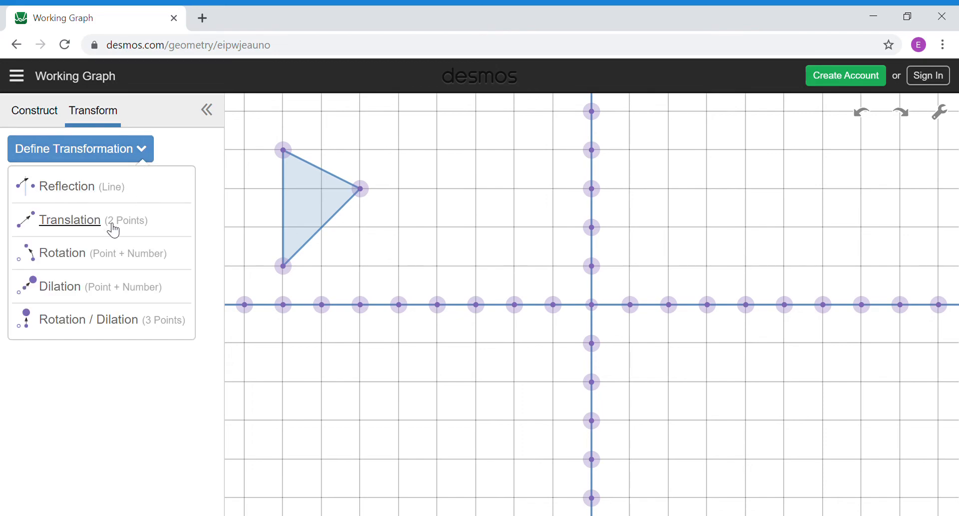
{"action": "left_click", "coordinate": [75, 255]}
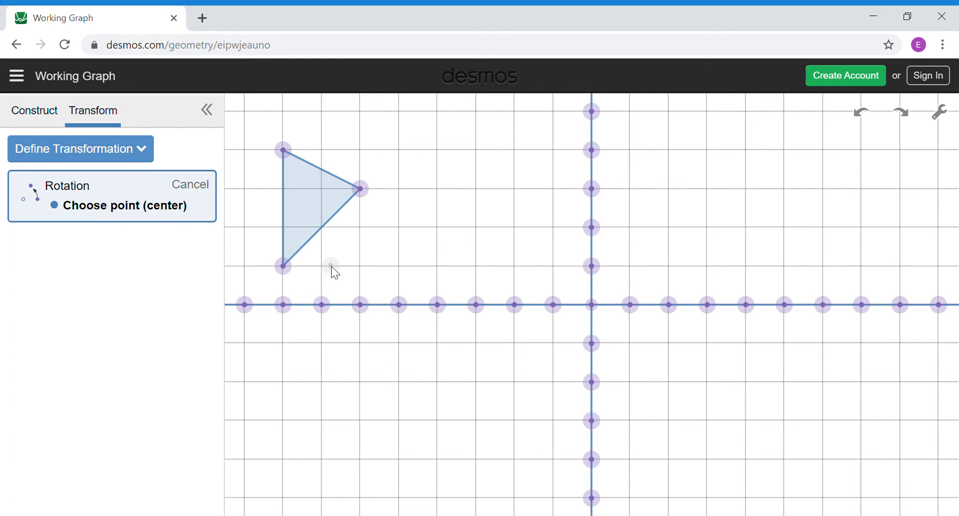
{"action": "left_click", "coordinate": [592, 305]}
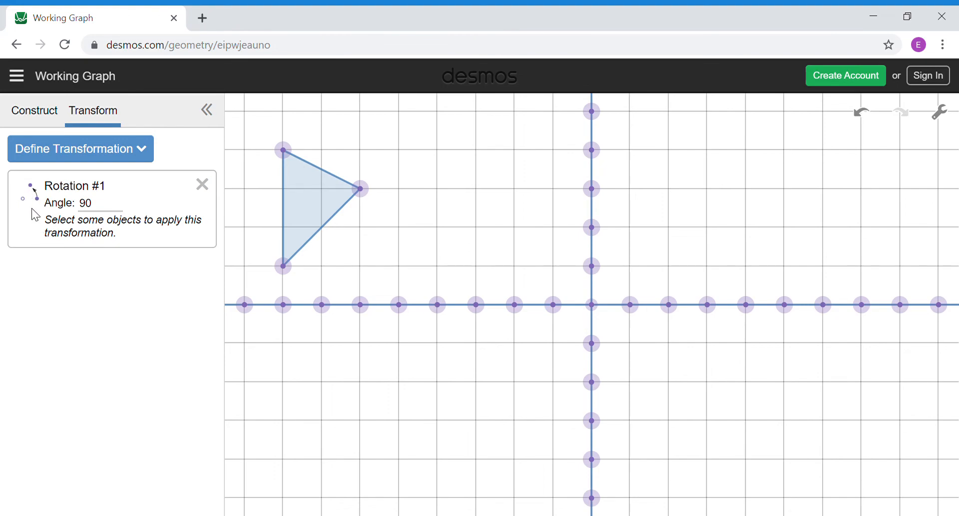
{"action": "left_click", "coordinate": [316, 204]}
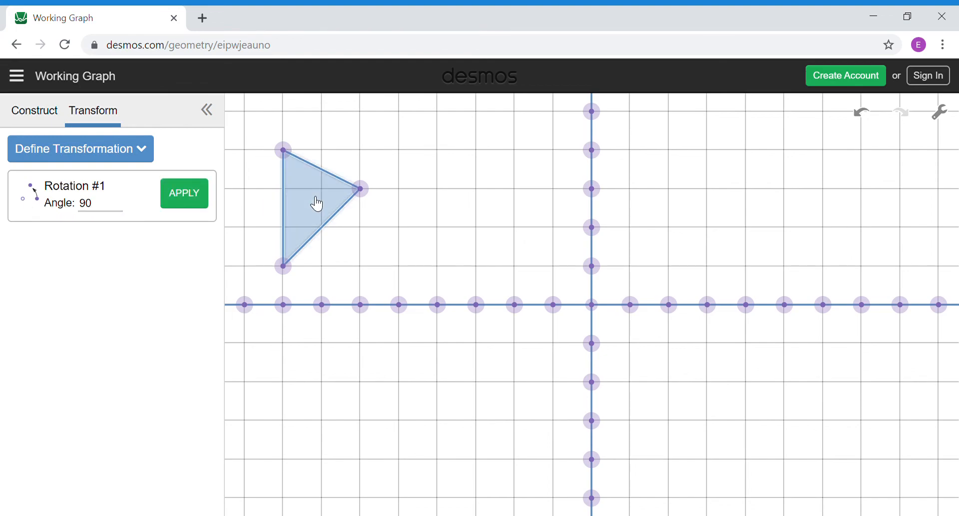
{"action": "left_click", "coordinate": [198, 201]}
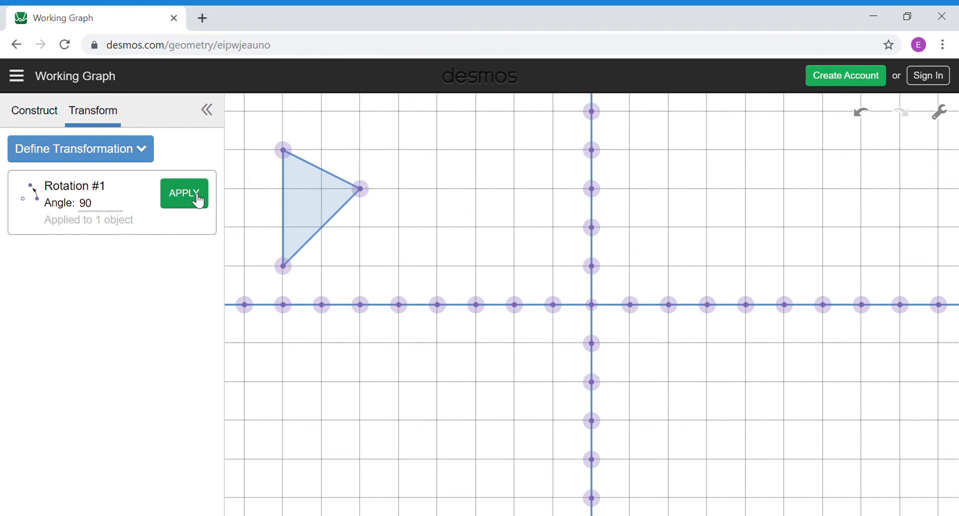
{"action": "left_click", "coordinate": [198, 201]}
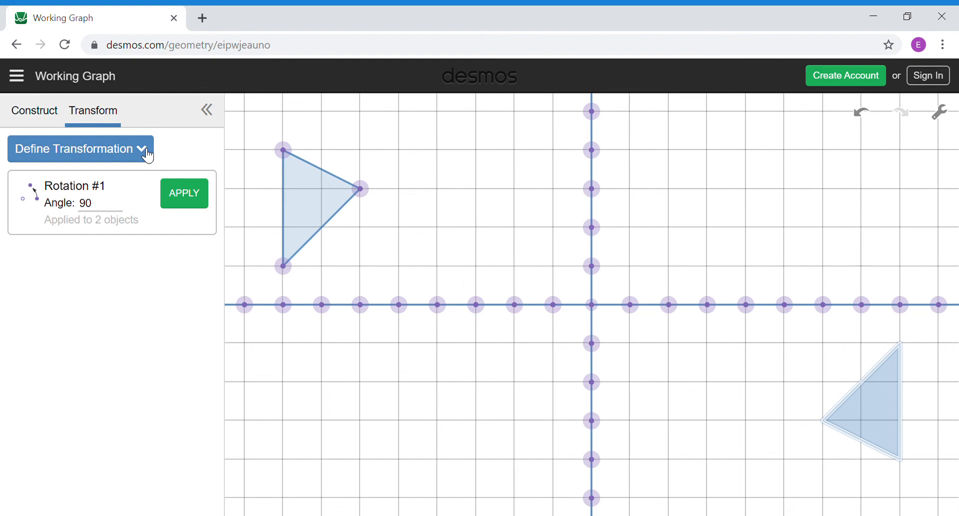
{"action": "left_click", "coordinate": [870, 120]}
{"action": "left_click", "coordinate": [872, 120]}
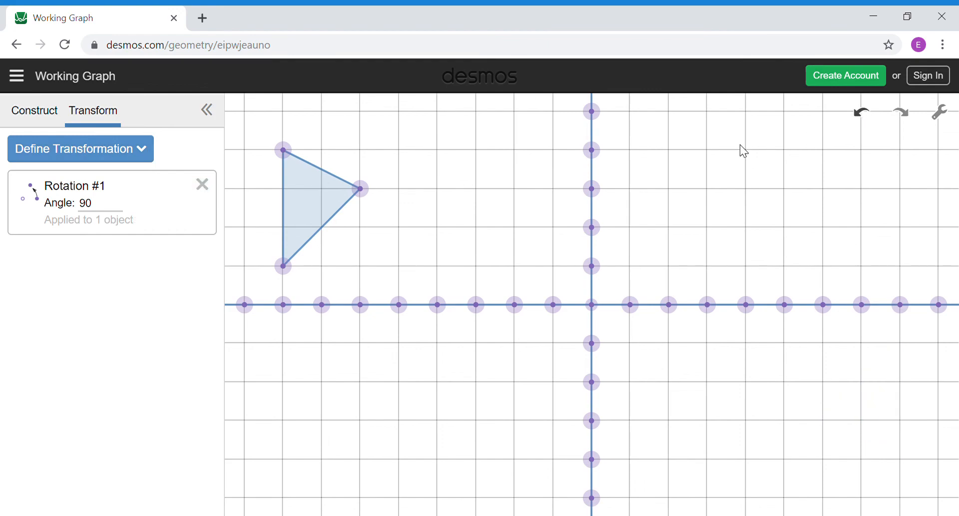
Step: Delete the Rotation #1 definition and return to the Construct tools
{"action": "left_click", "coordinate": [203, 185]}
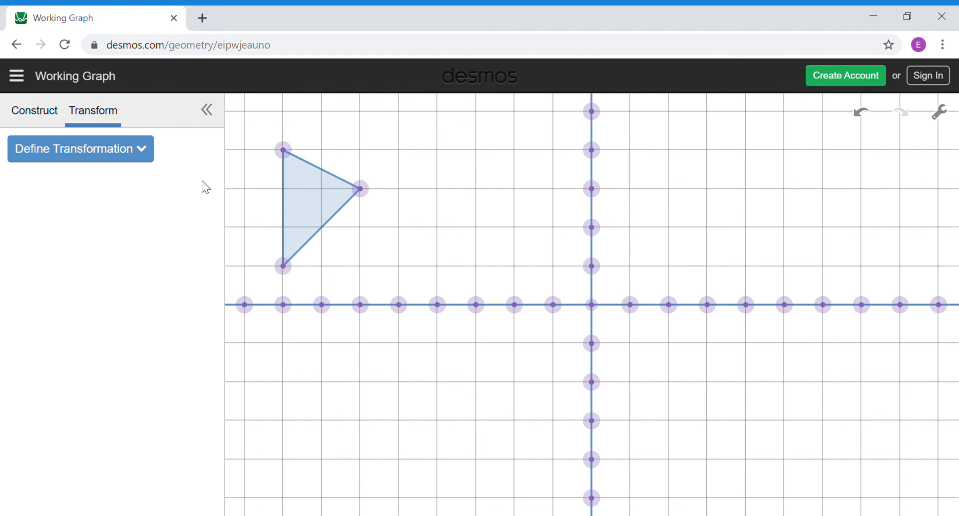
{"action": "left_click", "coordinate": [144, 155]}
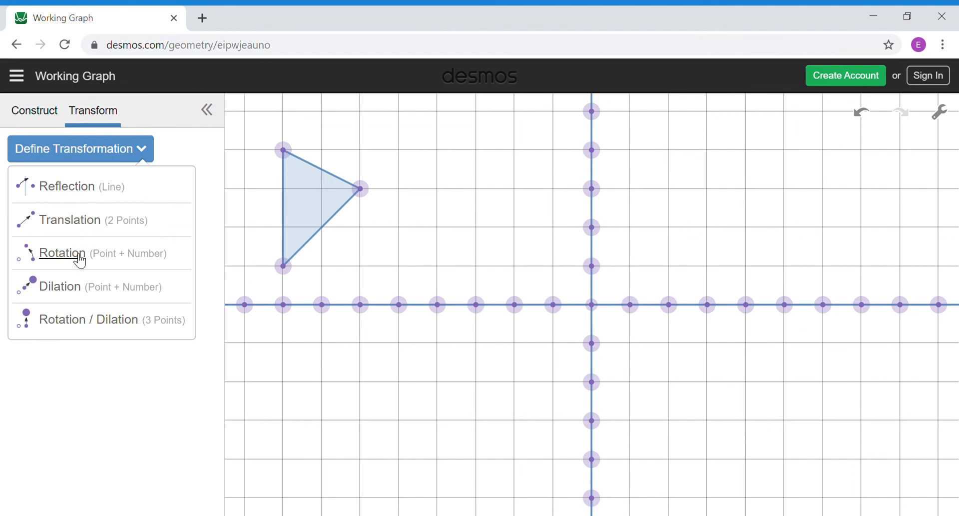
{"action": "left_click", "coordinate": [52, 122]}
{"action": "left_click", "coordinate": [54, 126]}
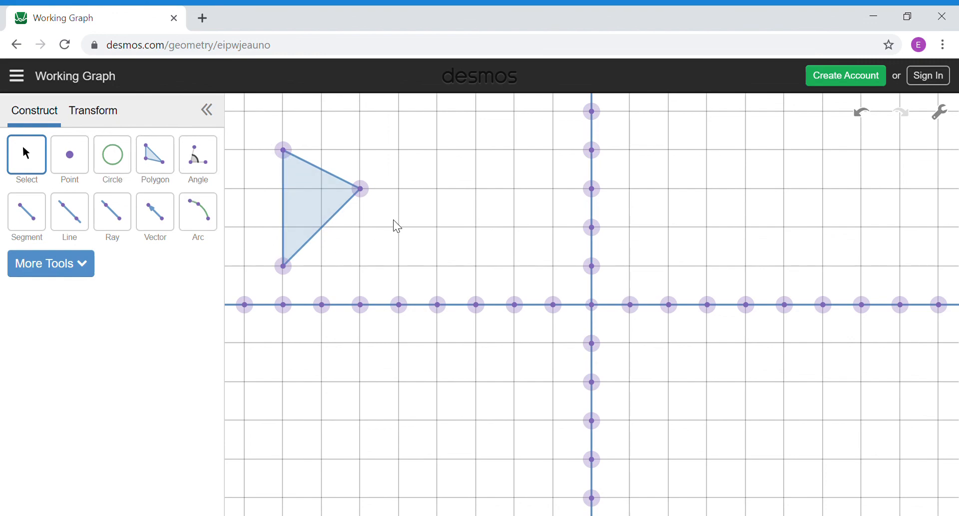
Step: Pick the Line tool on the Construct tab instead of the Polygon tool
{"action": "left_click", "coordinate": [116, 123]}
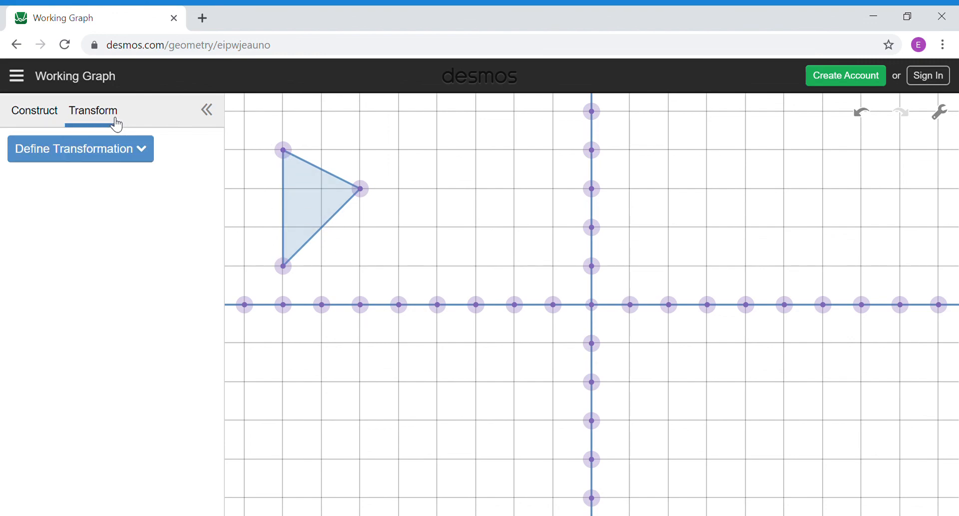
{"action": "left_click", "coordinate": [53, 125]}
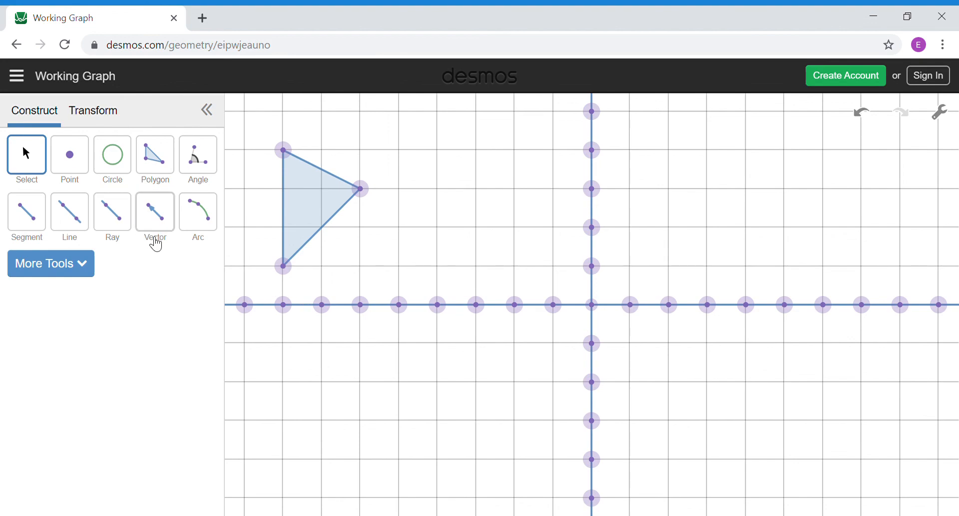
{"action": "left_click", "coordinate": [162, 169]}
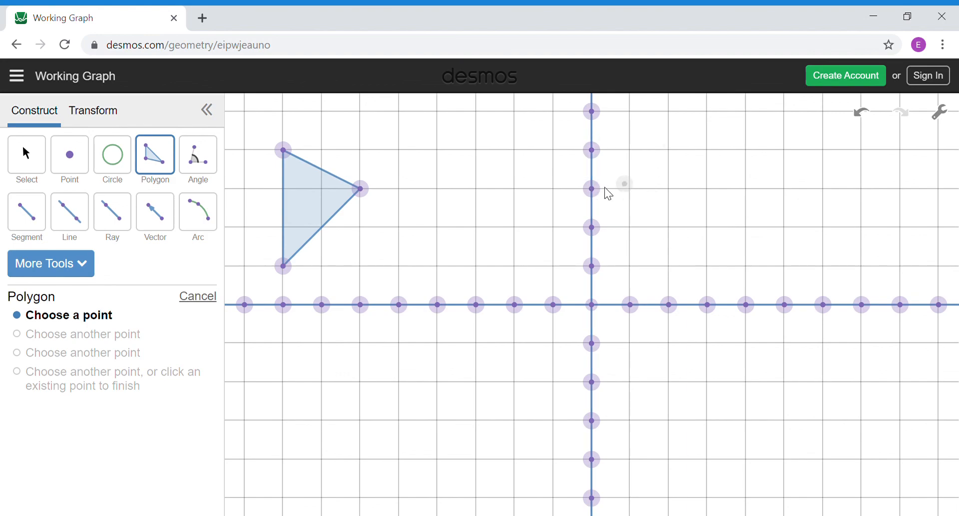
{"action": "left_click", "coordinate": [74, 225]}
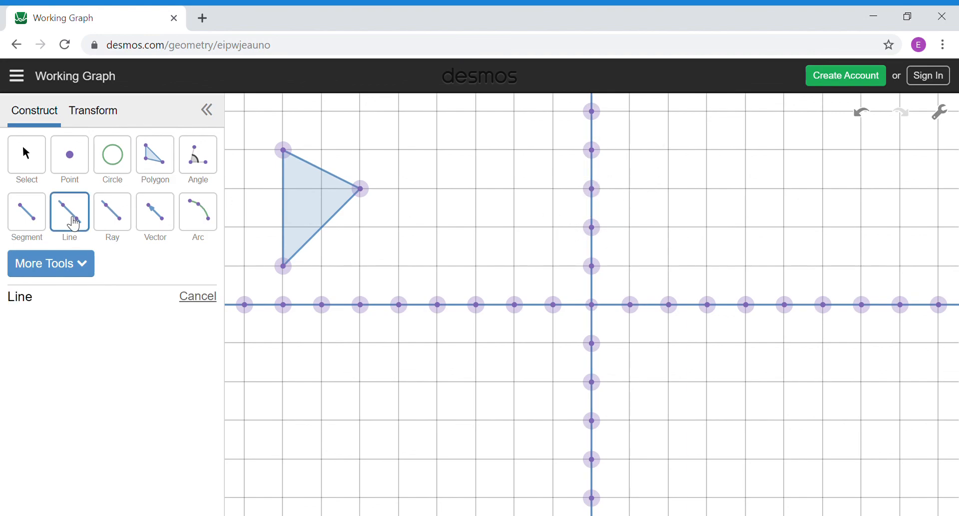